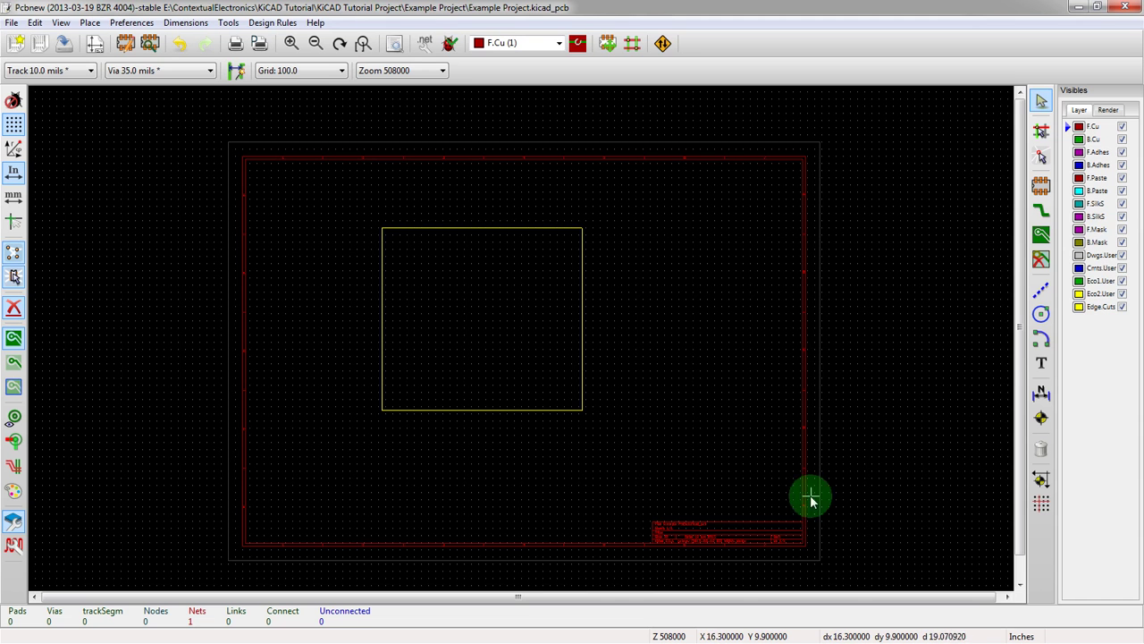
scroll(432, 381, up, 2)
scroll(439, 364, down, 3)
scroll(444, 342, up, 3)
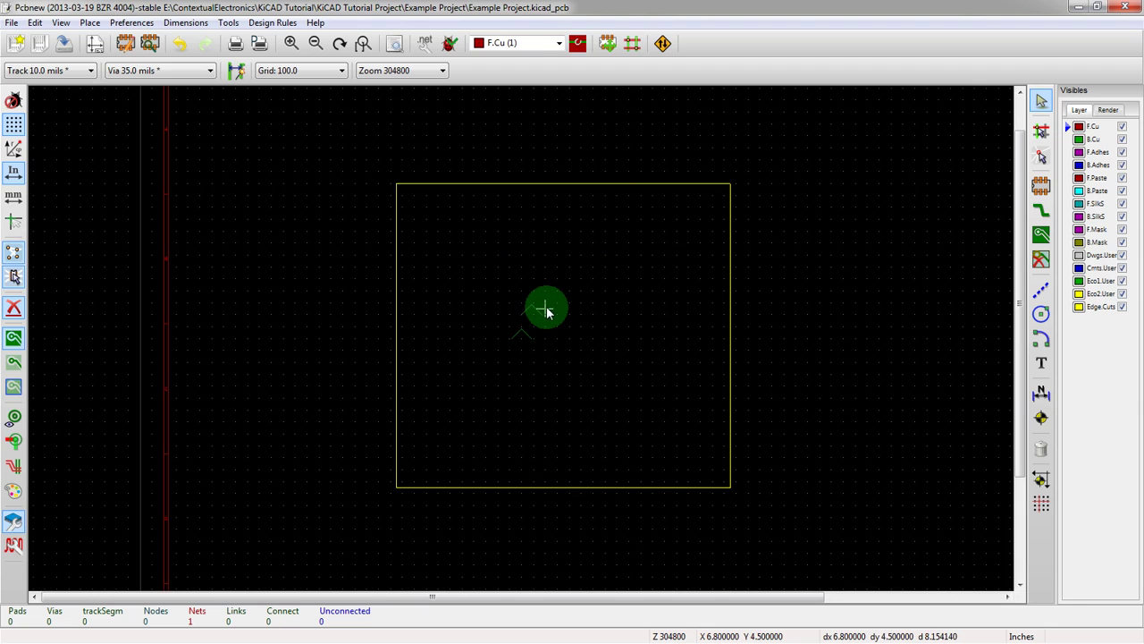
scroll(573, 283, up, 1)
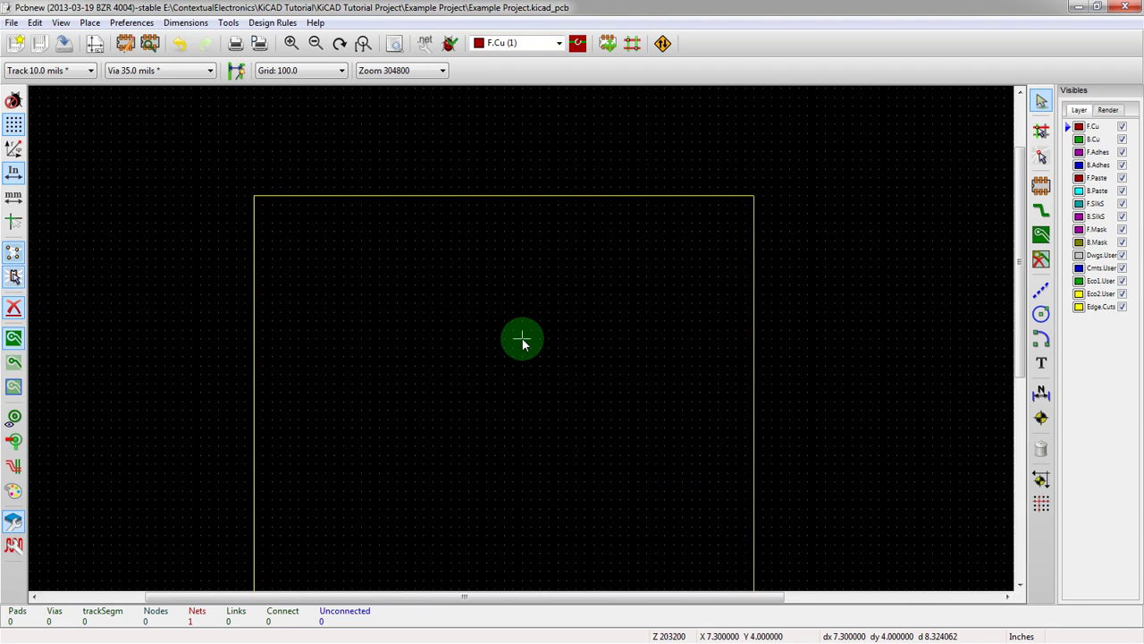
scroll(521, 337, down, 1)
scroll(521, 337, up, 1)
scroll(521, 337, down, 1)
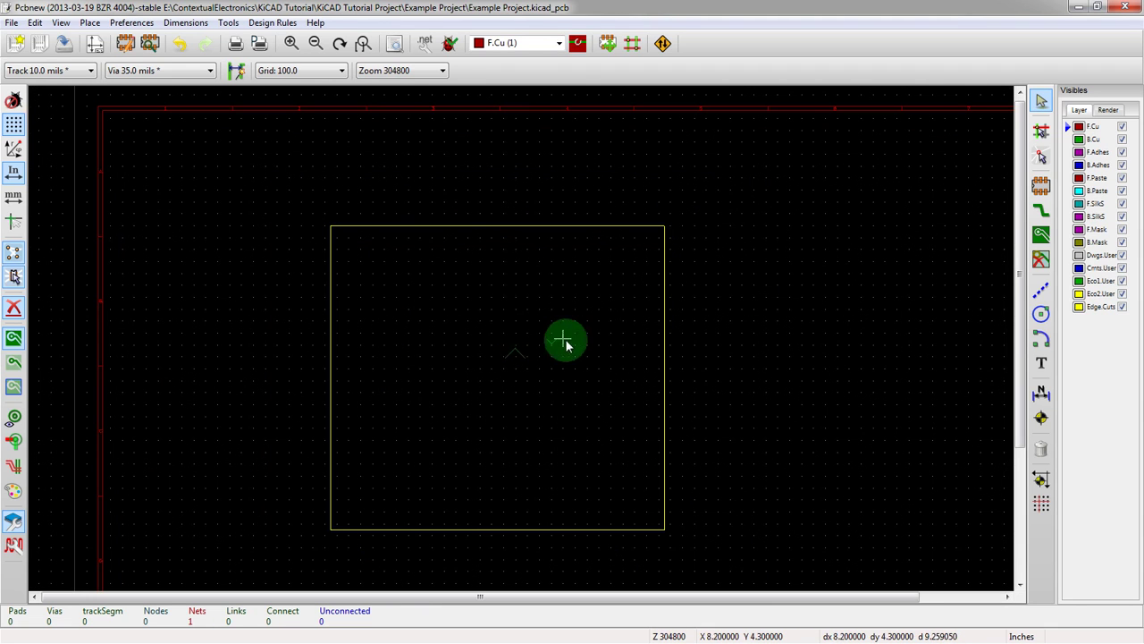
- Start a keepout area on F.Cu at X 6.0, Y 3.6 with a hatched outline, 45-degree edges, and no tracks, vias or copper pour
click(1041, 258)
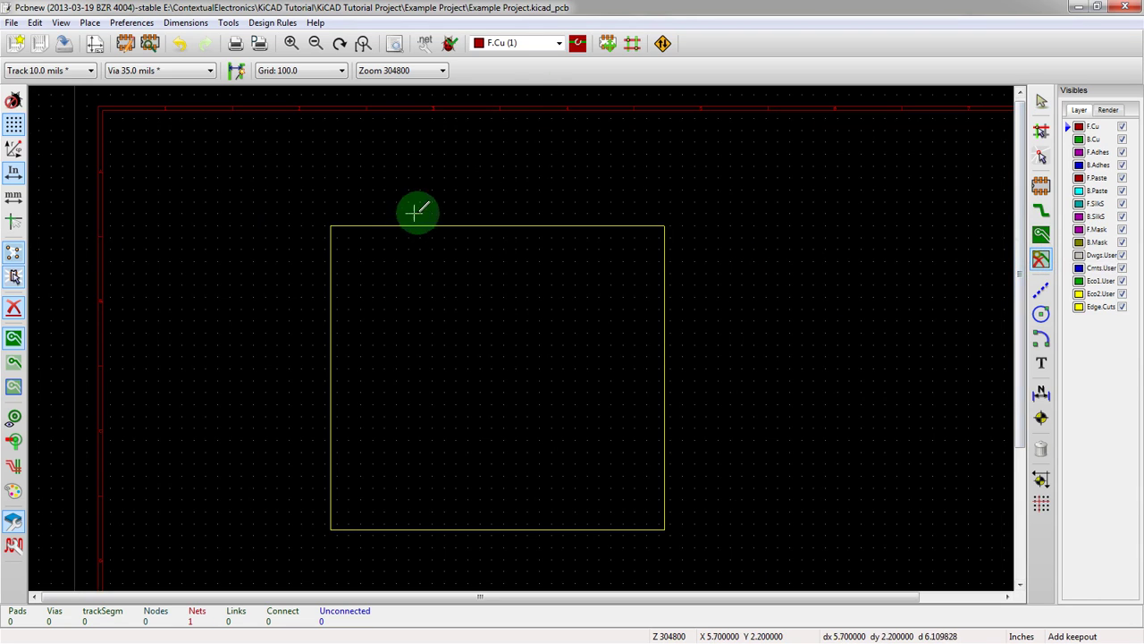
click(534, 52)
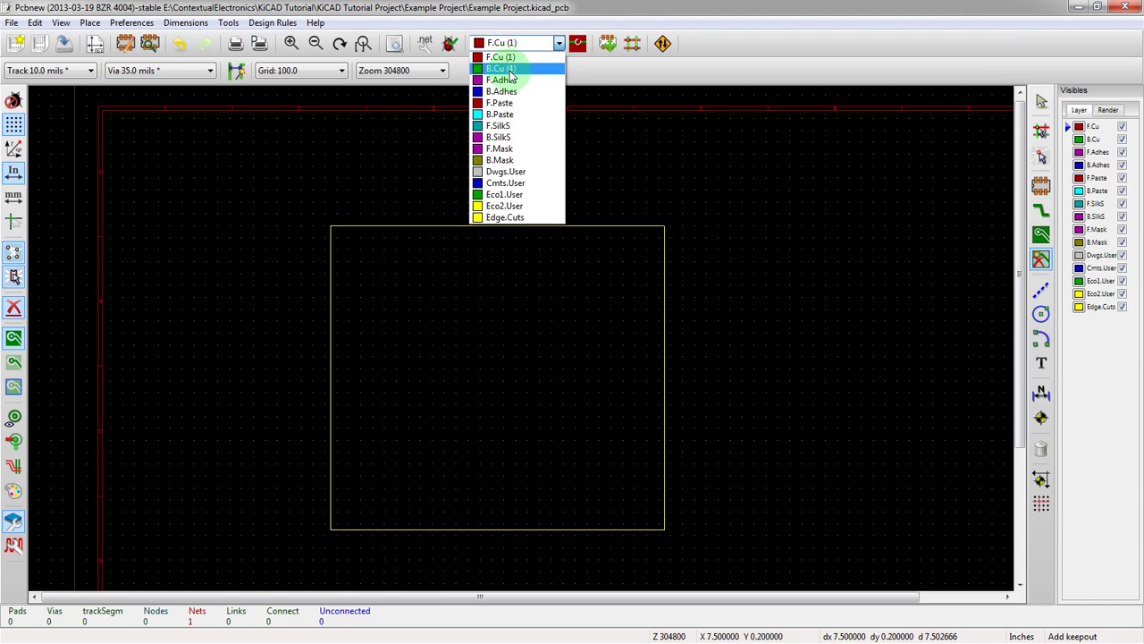
click(515, 28)
scroll(445, 273, up, 1)
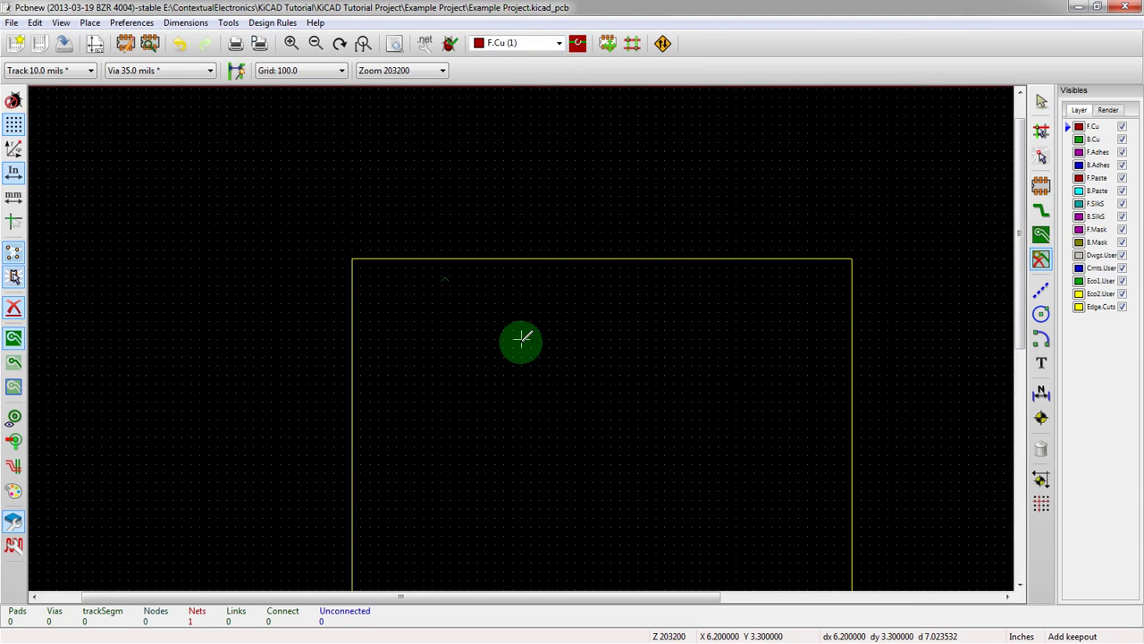
scroll(521, 337, down, 1)
scroll(521, 337, up, 1)
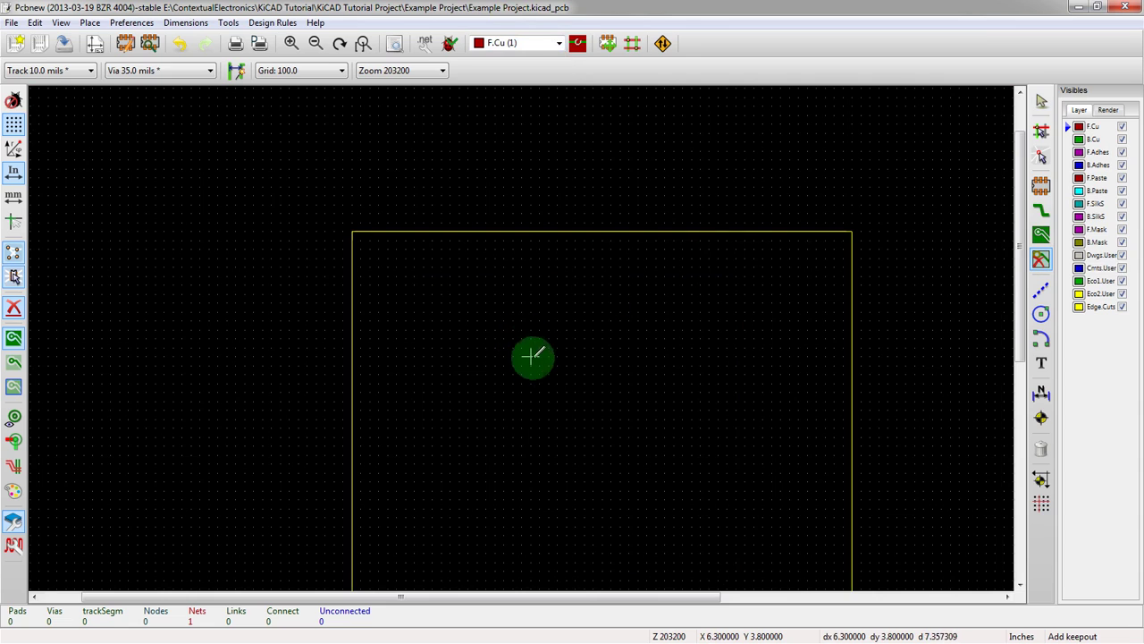
click(501, 338)
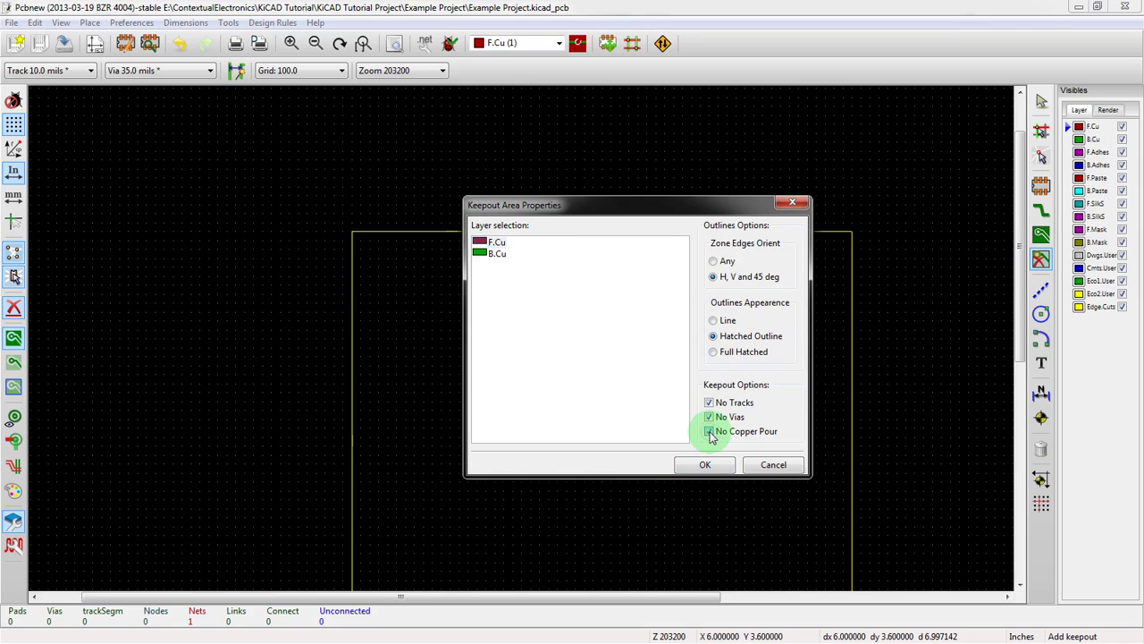
click(703, 464)
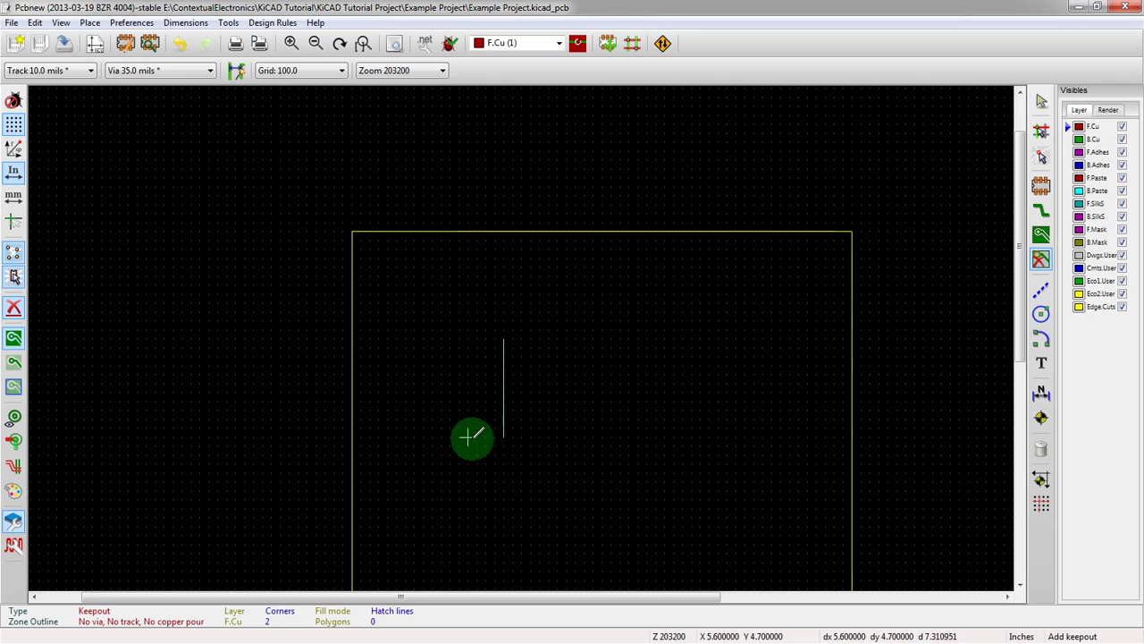
- Draw the keepout's irregular outline with a V-shaped notch along its upper edge and close it at the starting corner
click(504, 437)
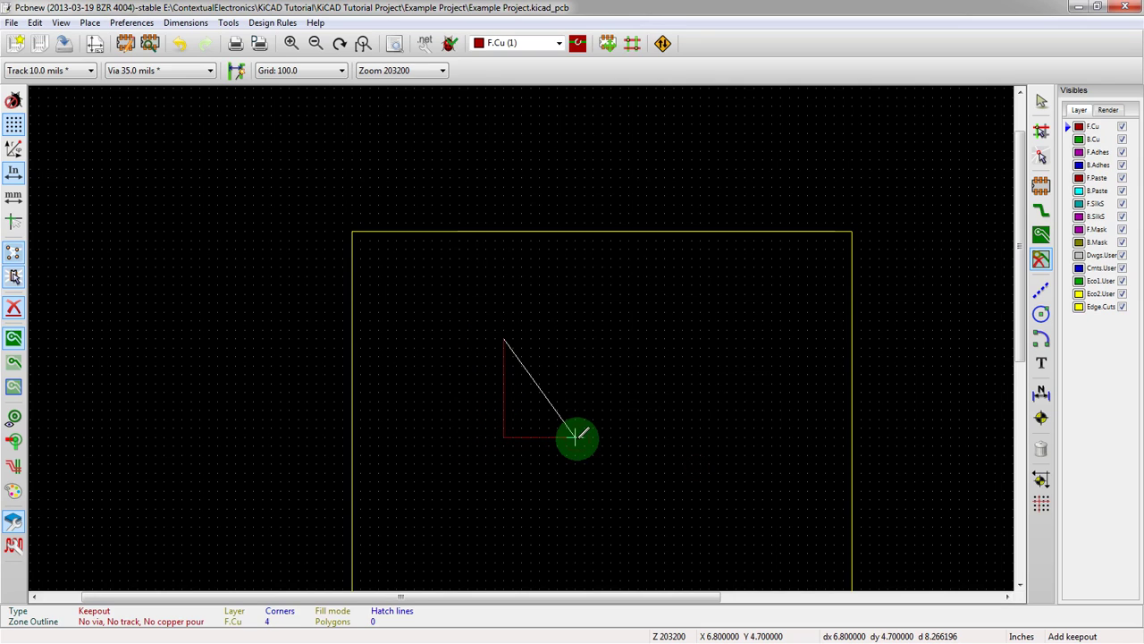
click(614, 394)
click(617, 286)
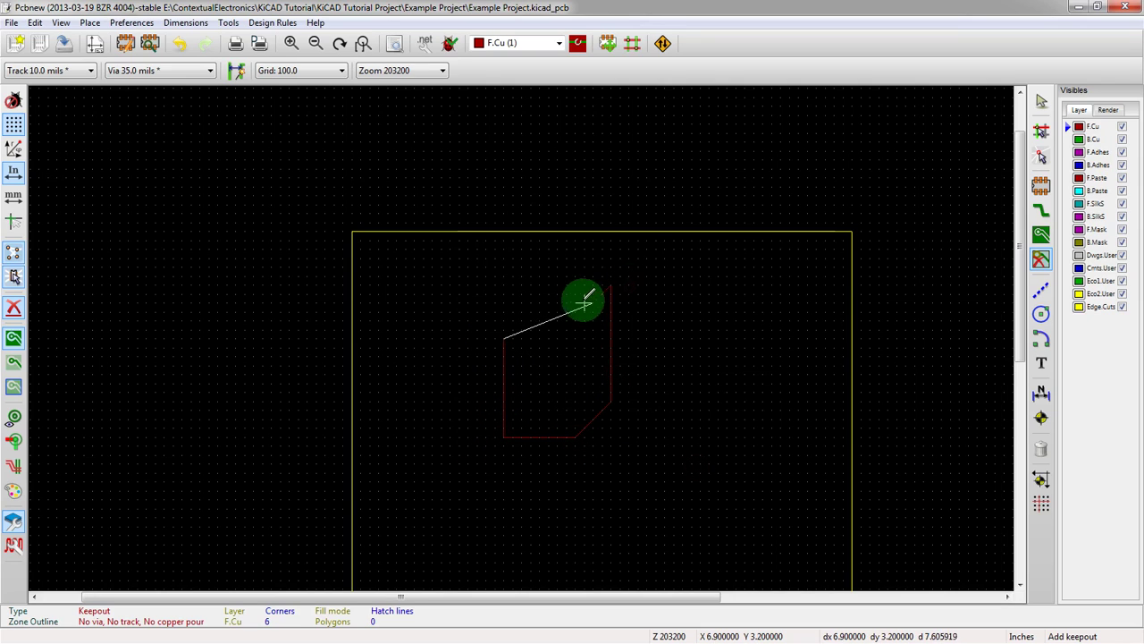
click(574, 318)
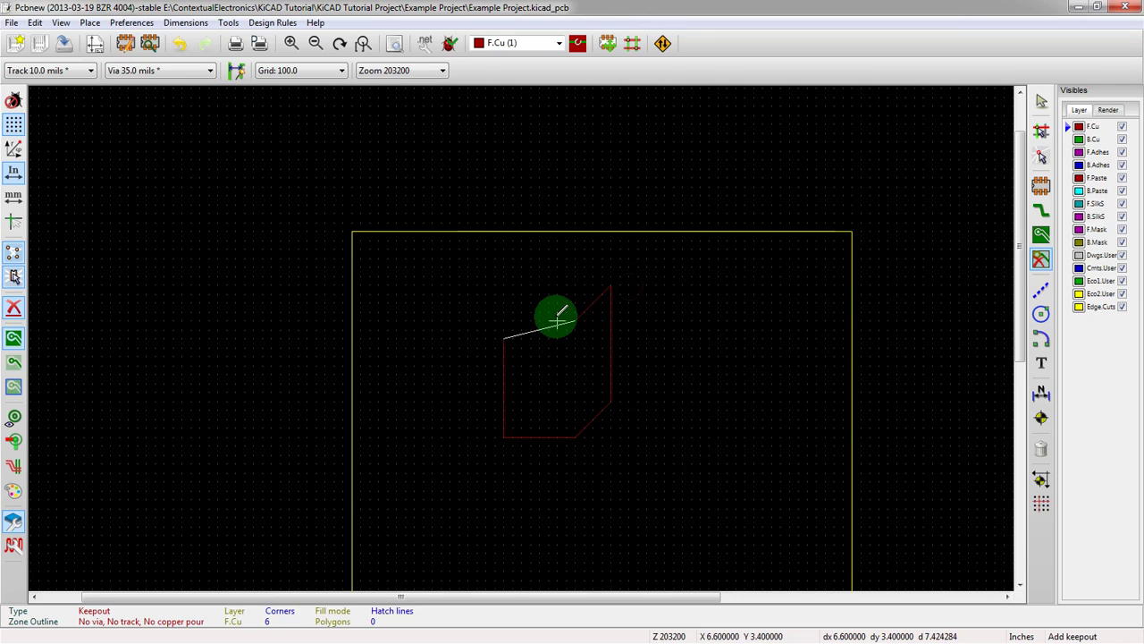
click(504, 304)
click(459, 305)
scroll(452, 325, up, 2)
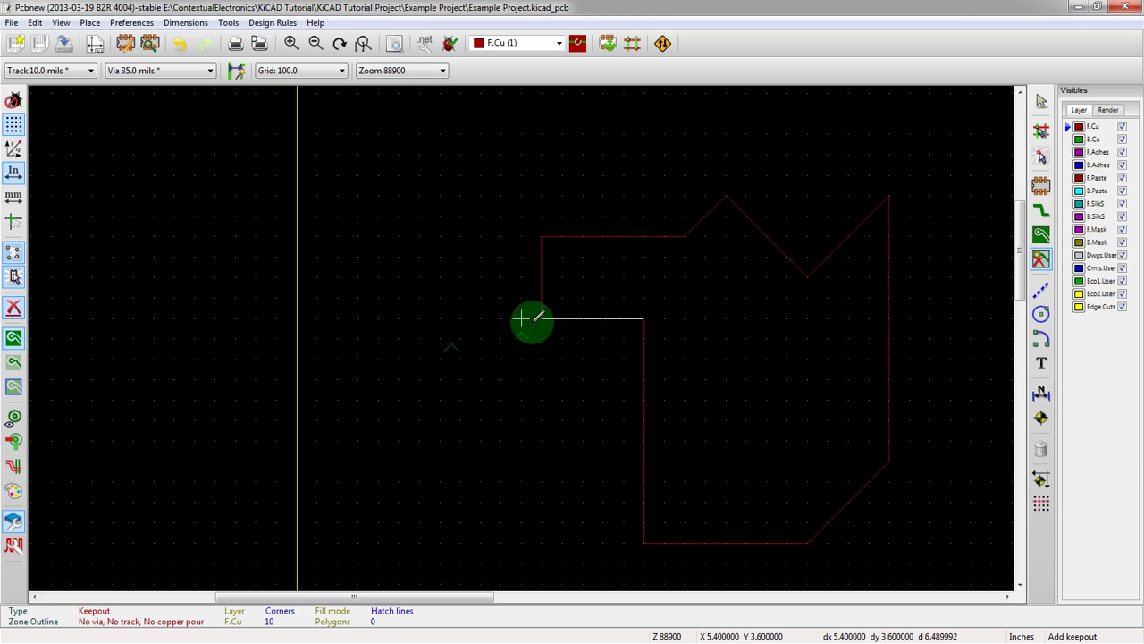
click(540, 317)
click(644, 319)
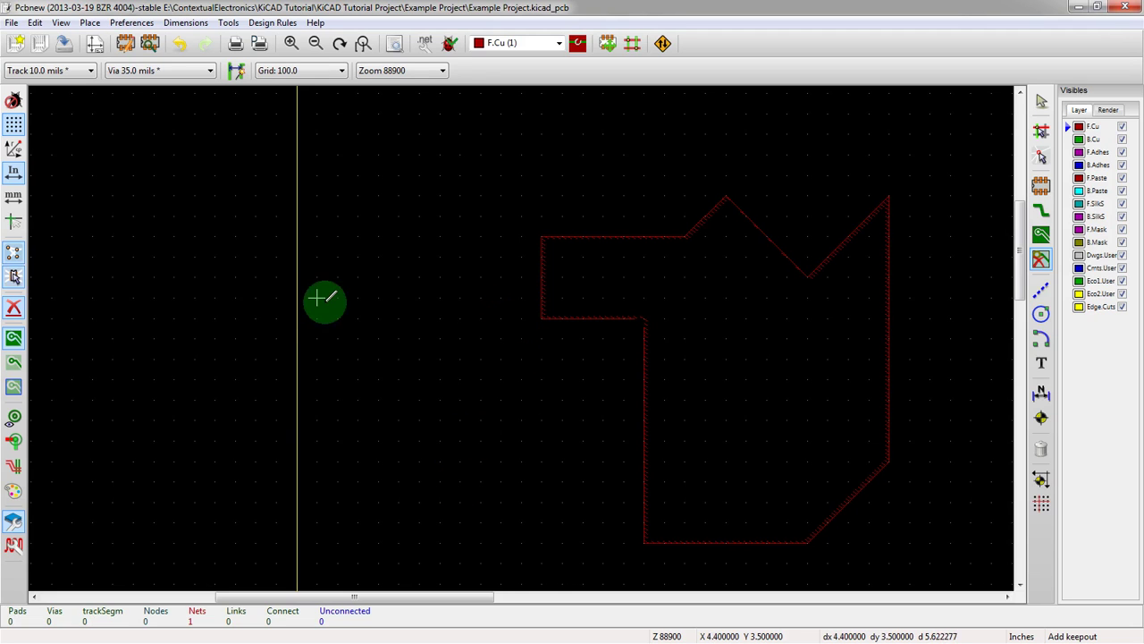
- Route a 10 mil F.Cu track from below the keepout's left arm, up around its left side and across above it
scroll(560, 327, down, 2)
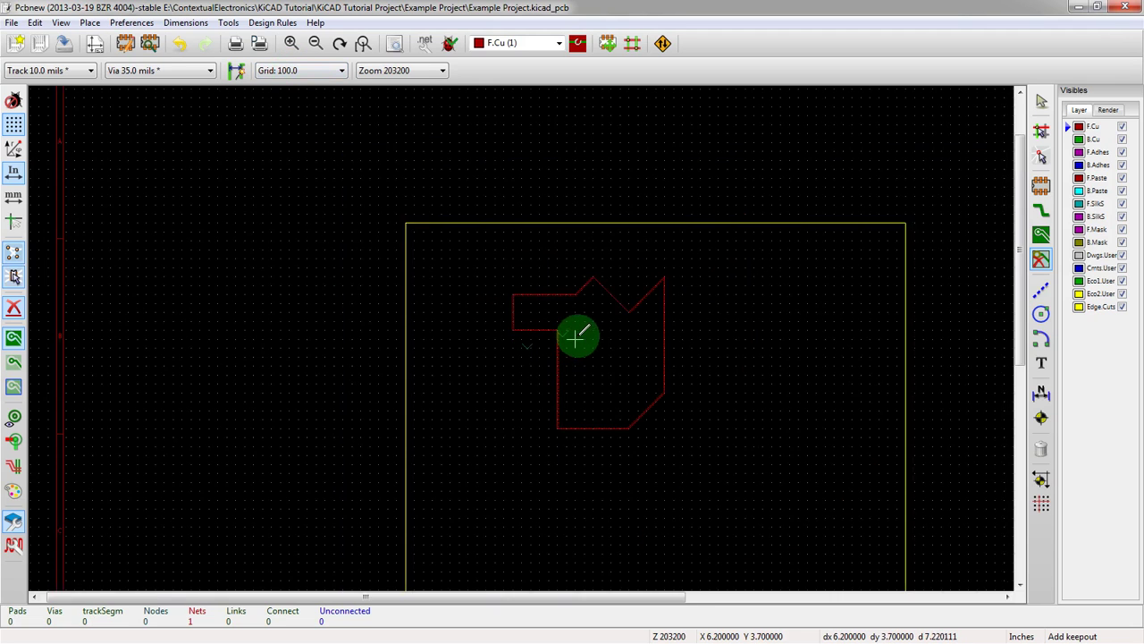
scroll(577, 335, up, 2)
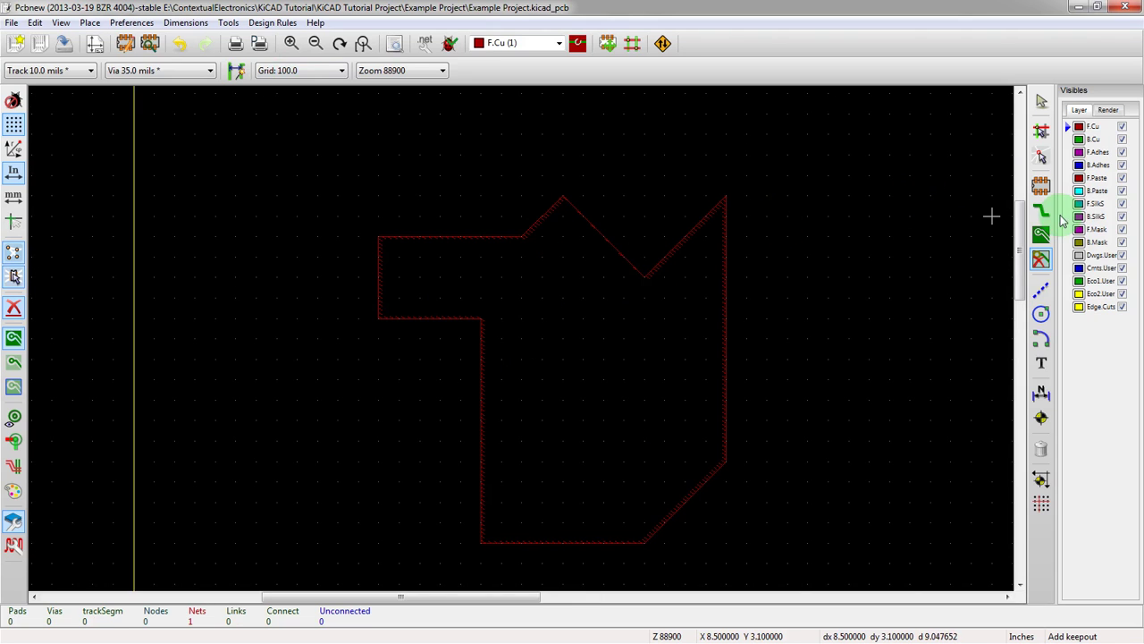
click(1041, 211)
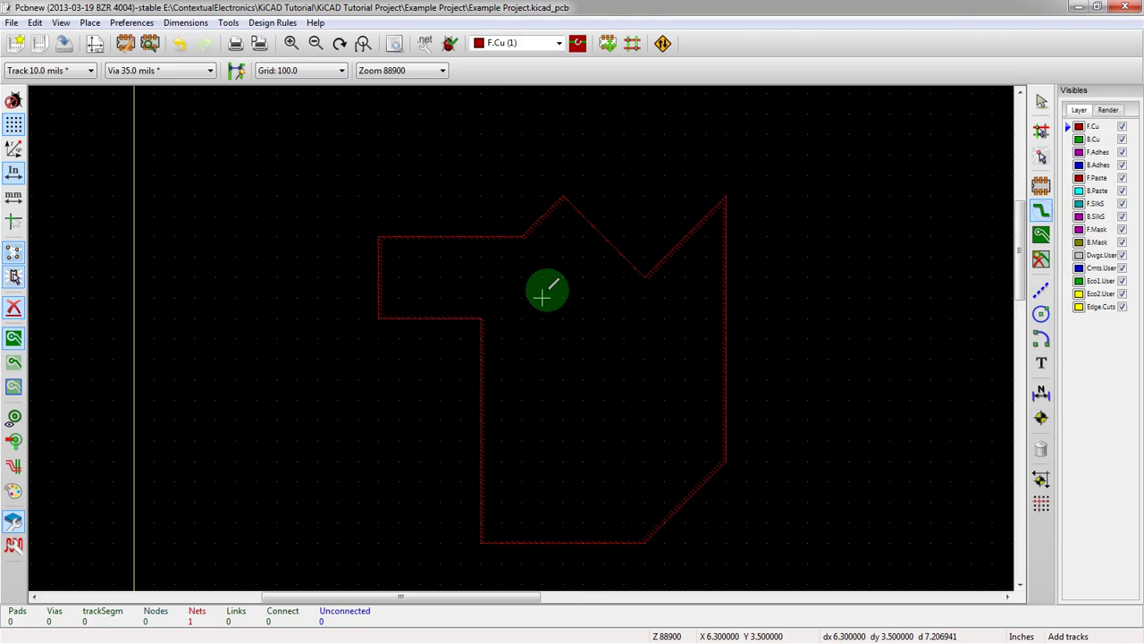
scroll(546, 284, down, 1)
click(332, 509)
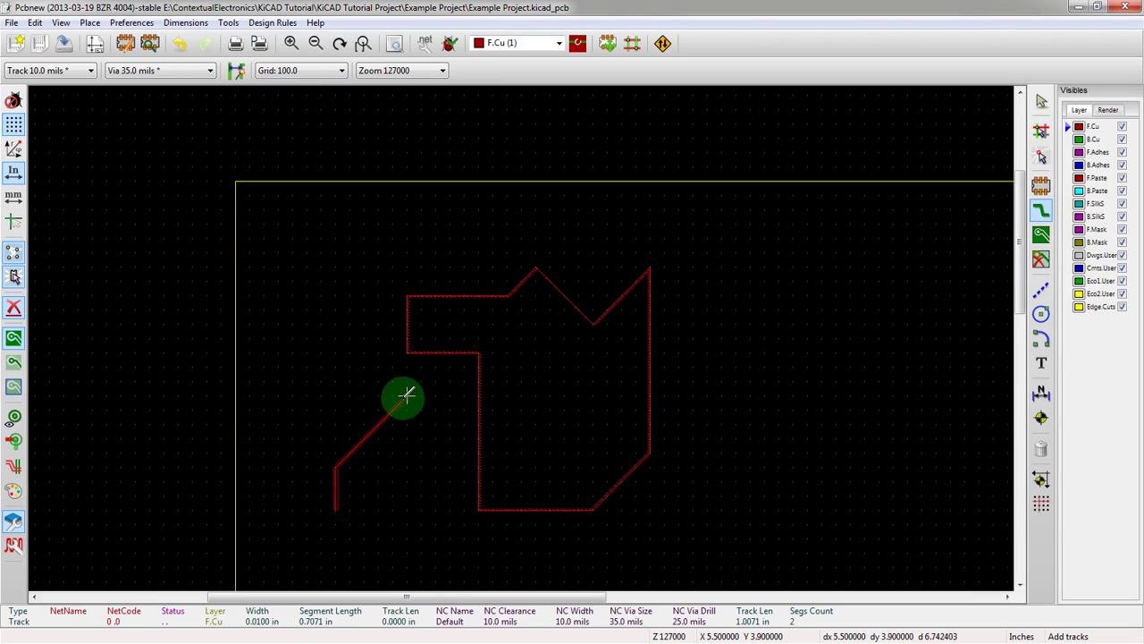
click(375, 409)
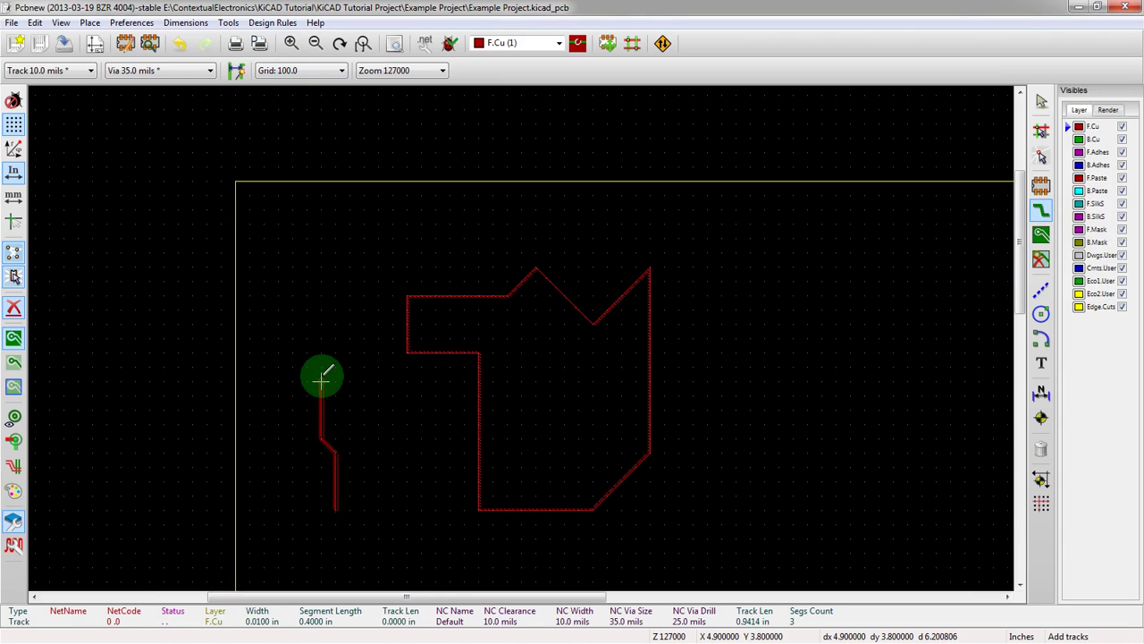
click(393, 224)
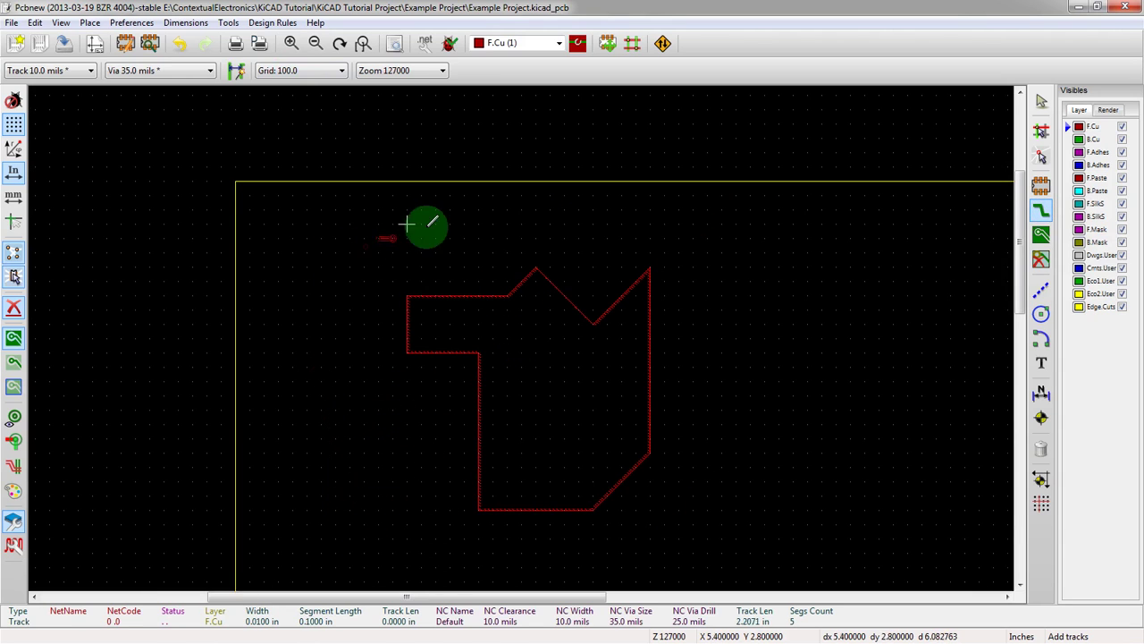
click(592, 225)
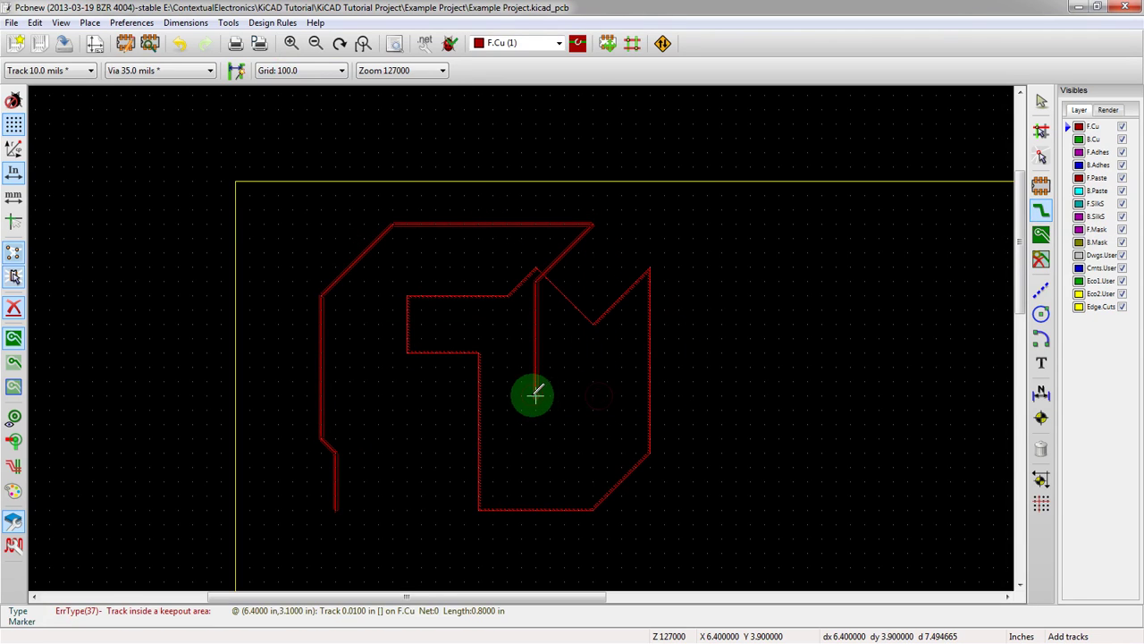
- Try to route the F.Cu track down into the keepout area through its notched upper edge
click(507, 354)
scroll(638, 339, up, 3)
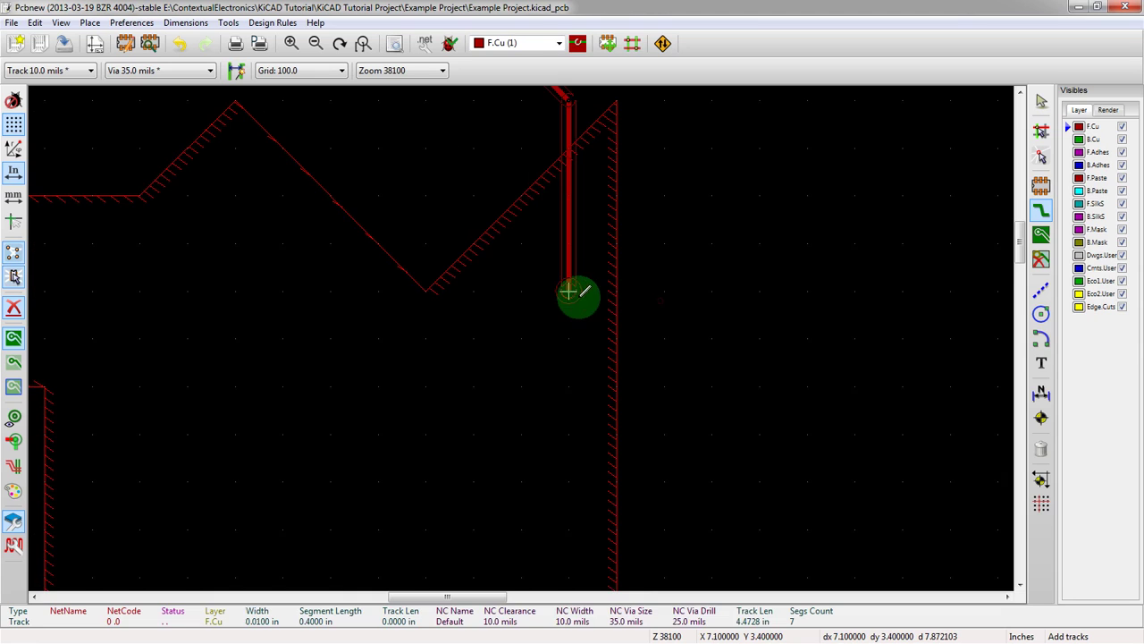
click(566, 306)
scroll(566, 307, down, 3)
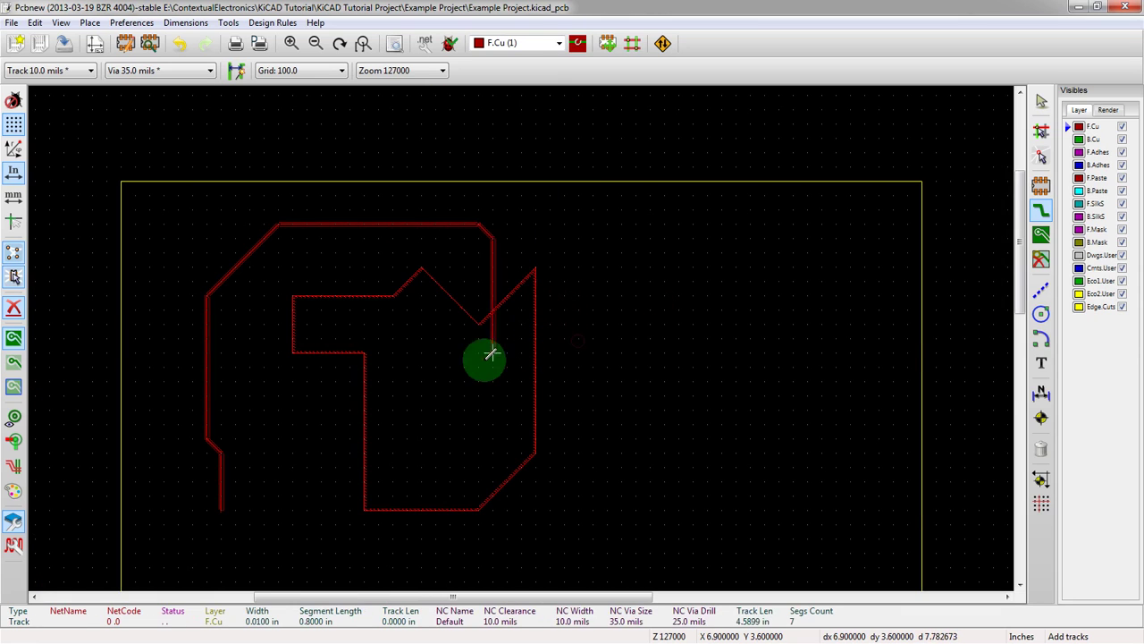
key(Escape)
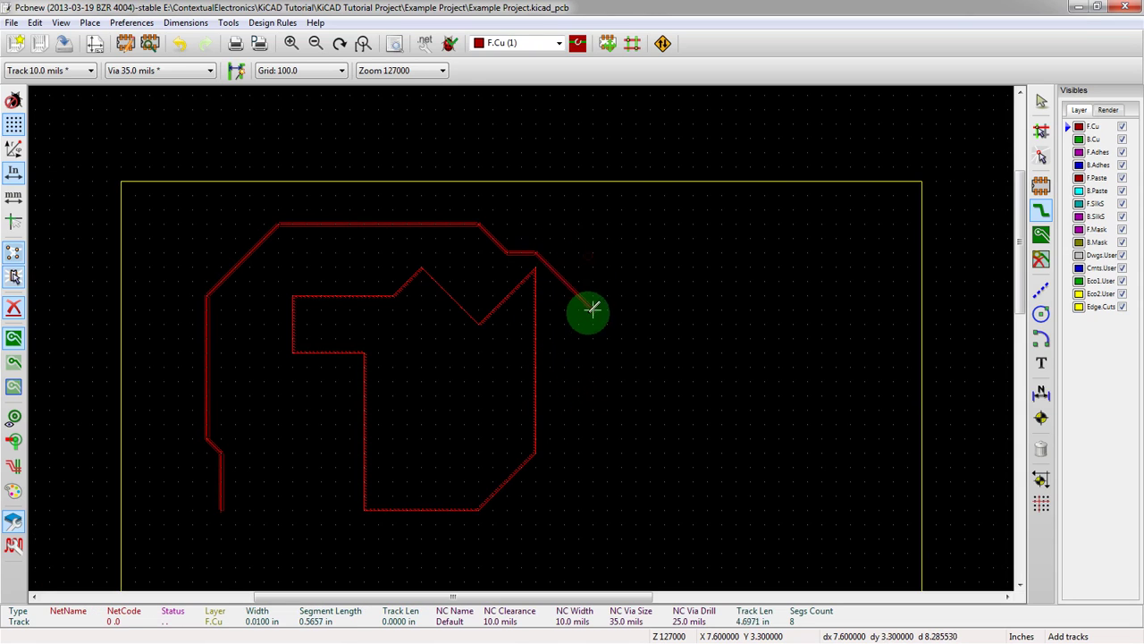
- Continue the F.Cu track around the keepout's right side, try to enter it from below, and discard the track
click(580, 270)
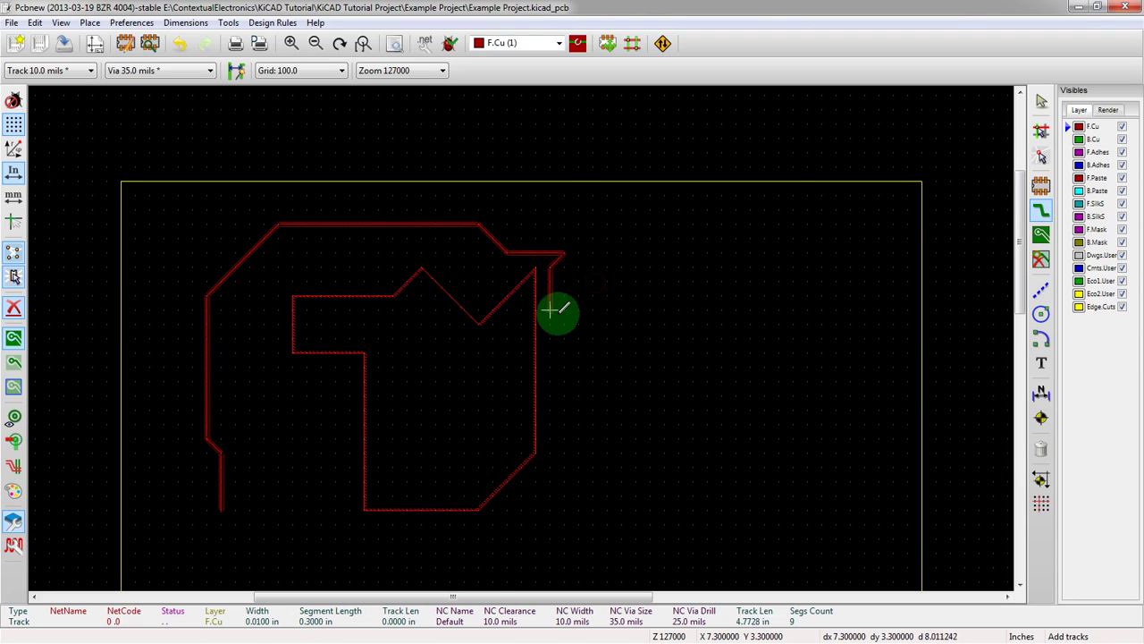
click(548, 465)
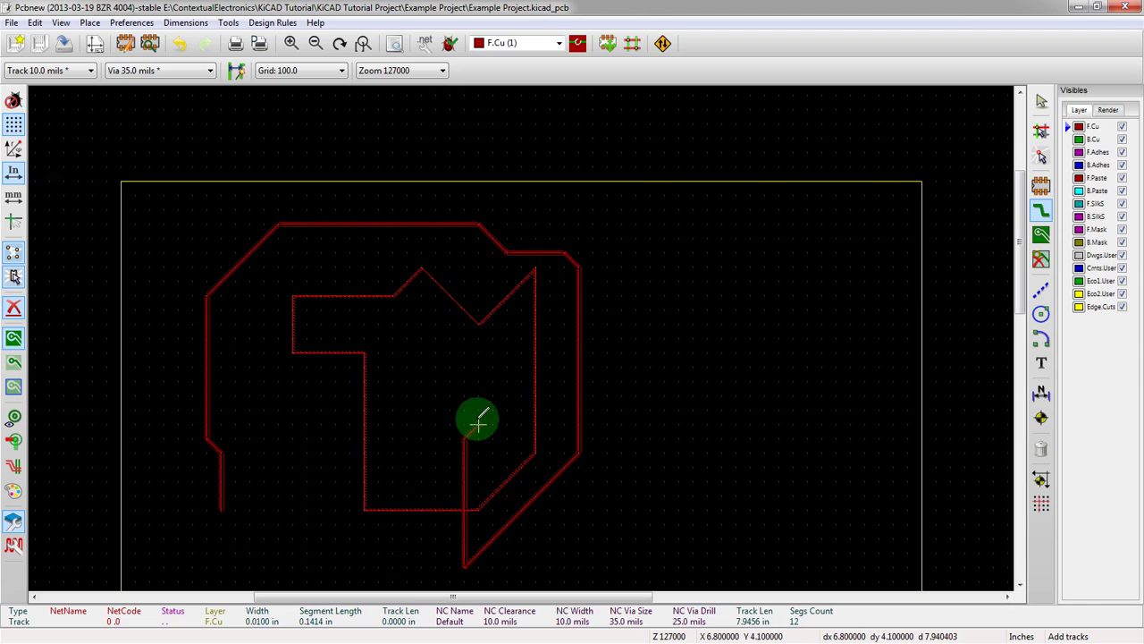
key(Escape)
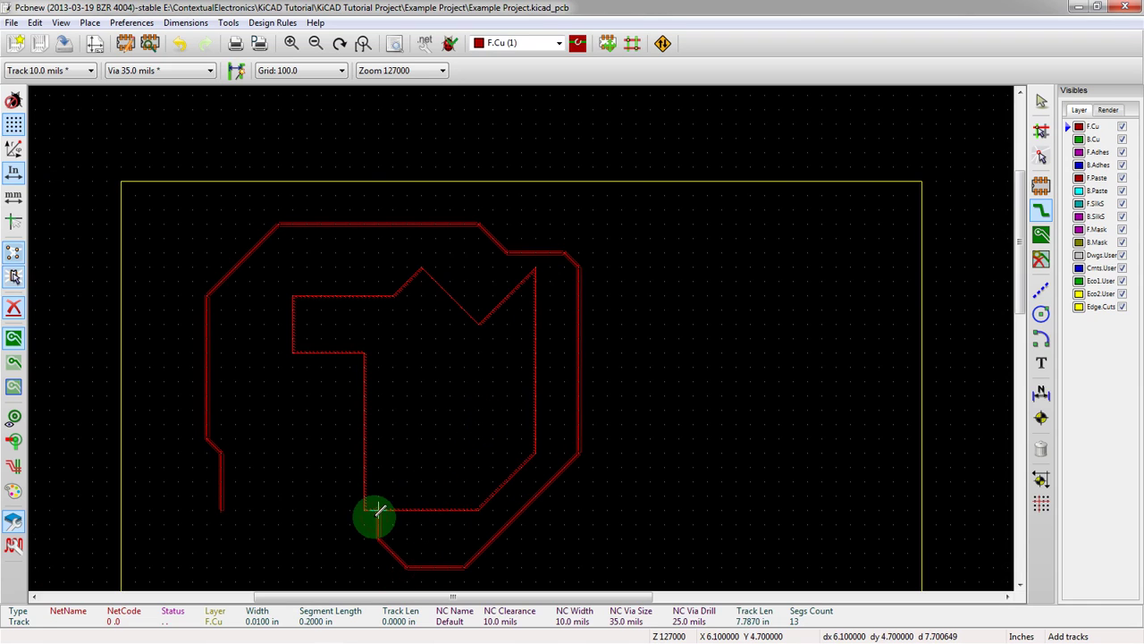
click(394, 454)
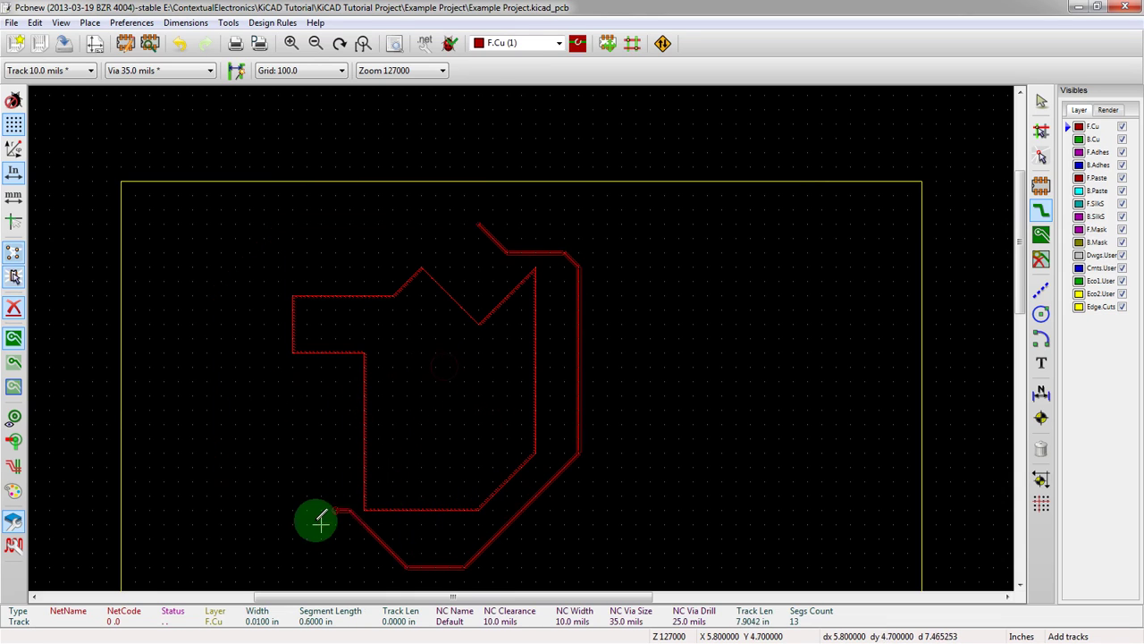
key(Escape)
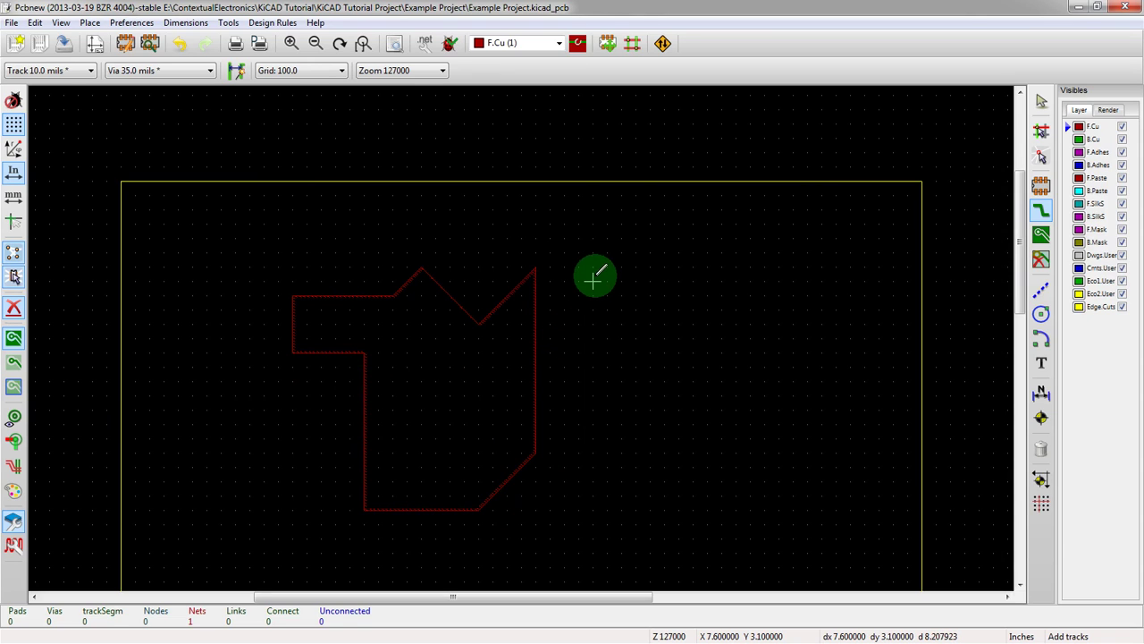
- Route a B.Cu track from the right of the keepout area straight through it, turning back over its upper left part
click(722, 353)
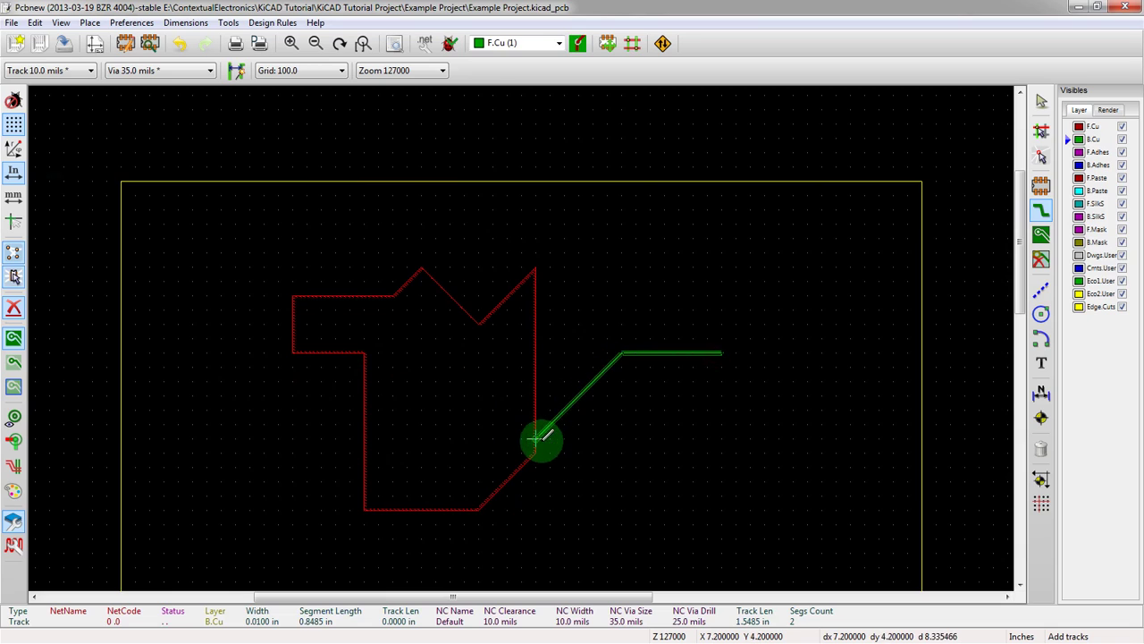
click(580, 409)
click(236, 339)
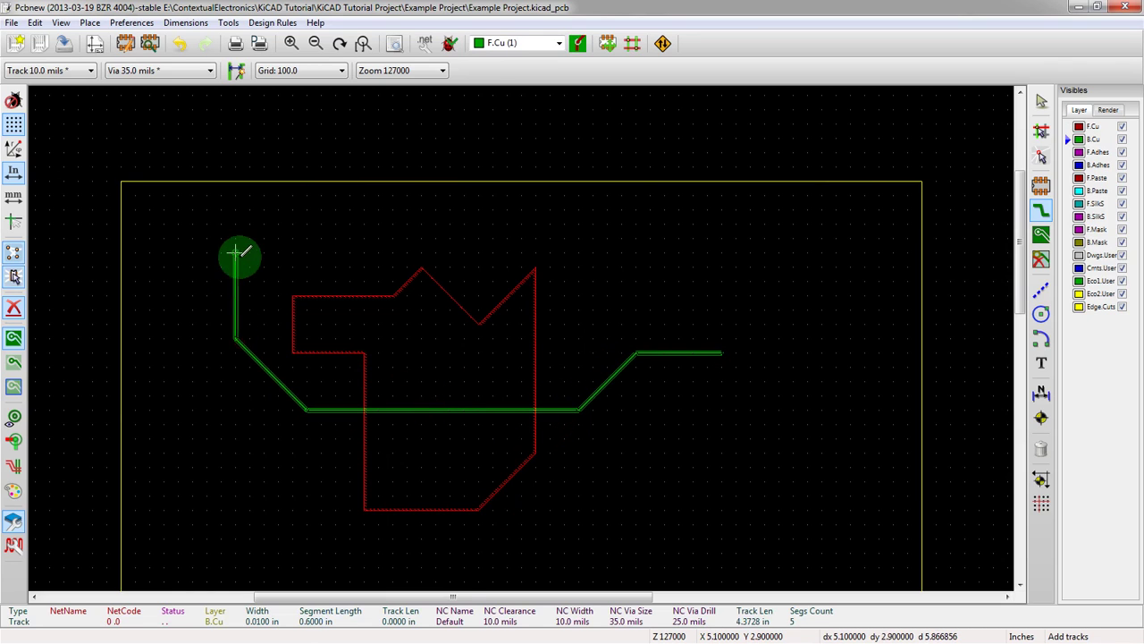
click(393, 224)
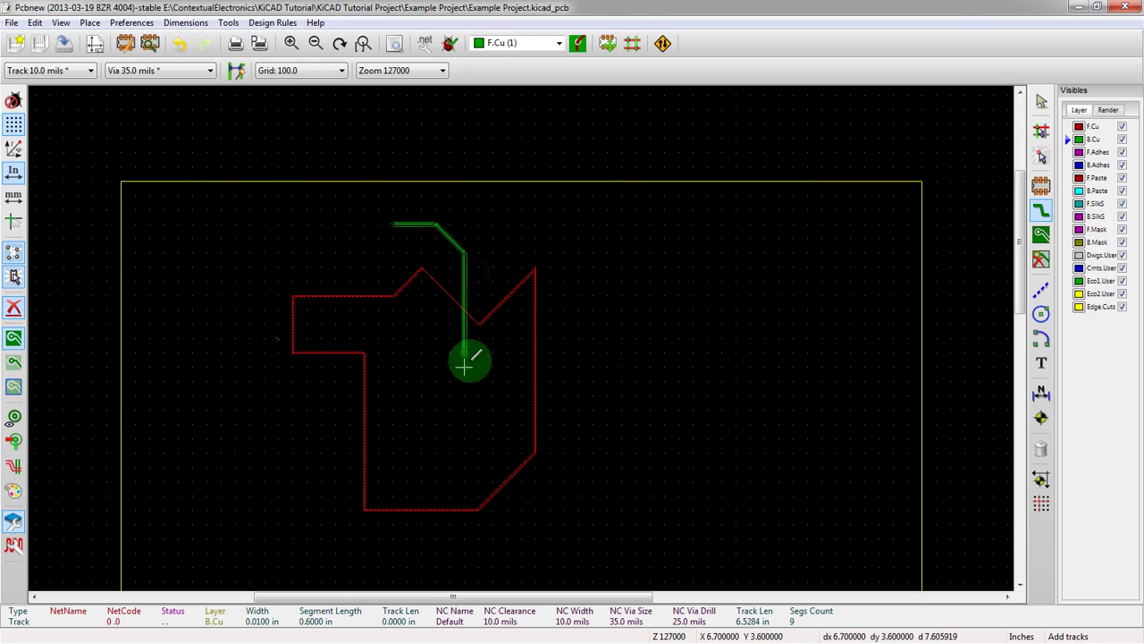
- Extend the B.Cu track past the keepout's upper right corner and place a via there to switch to F.Cu
scroll(468, 288, up, 2)
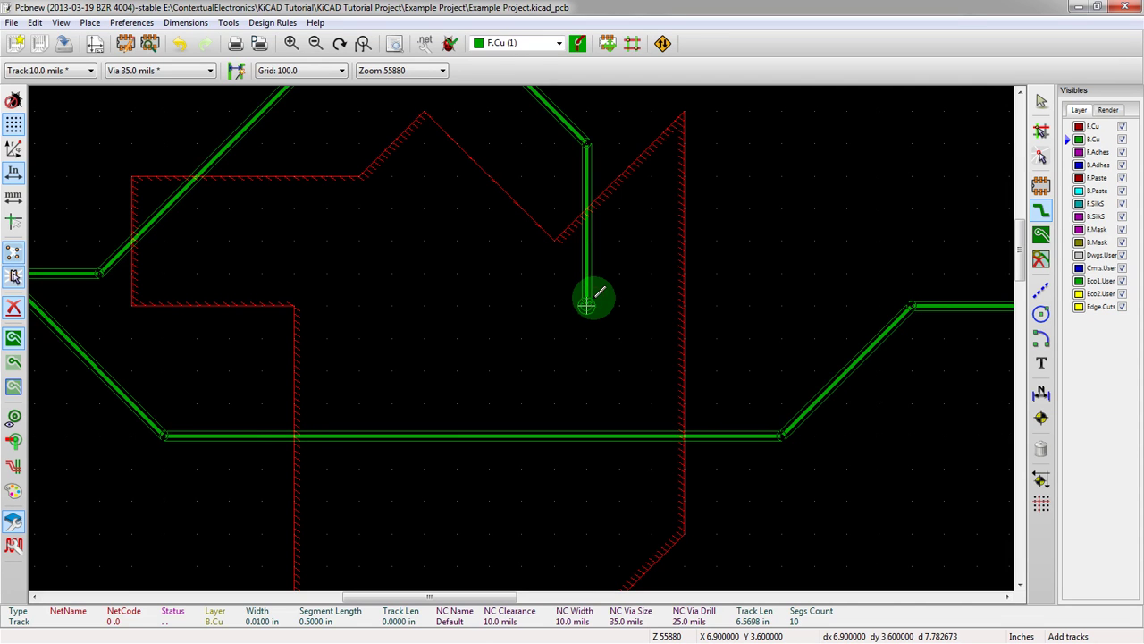
scroll(722, 235, down, 2)
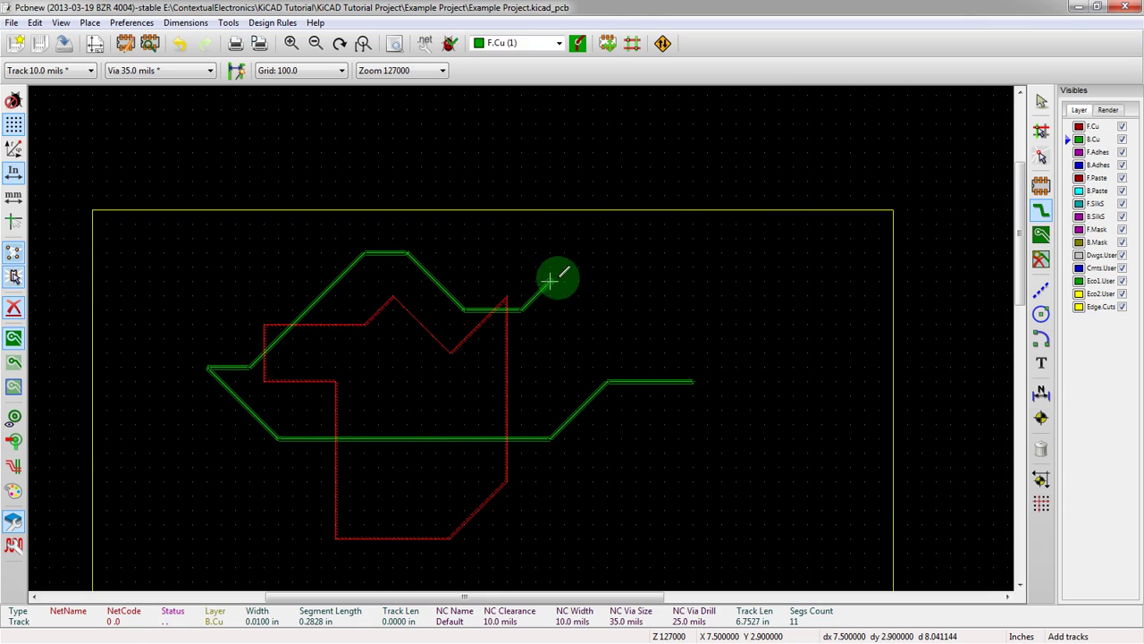
key(v)
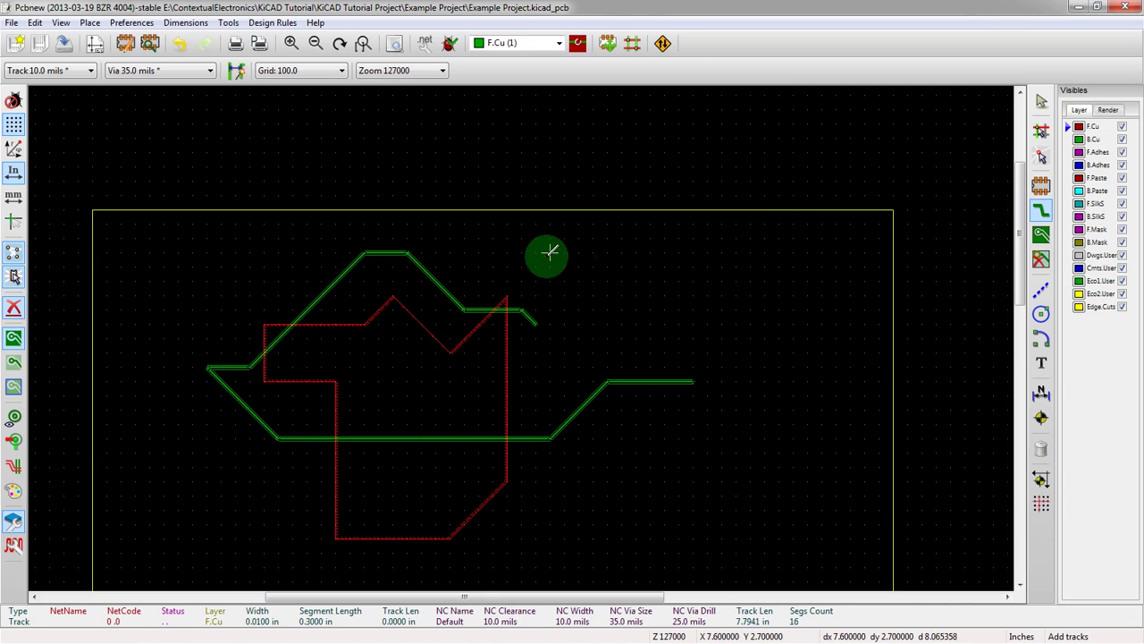
- Return the track to B.Cu with a second via above the keepout area, route it around into the area, and discard the track
key(v)
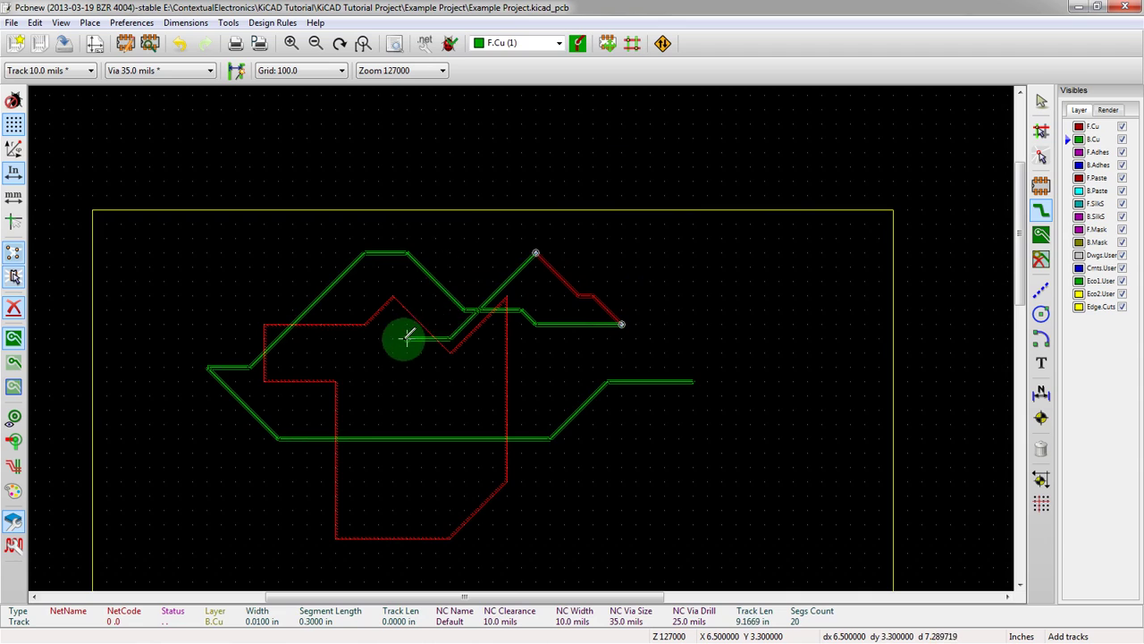
key(Escape)
click(662, 332)
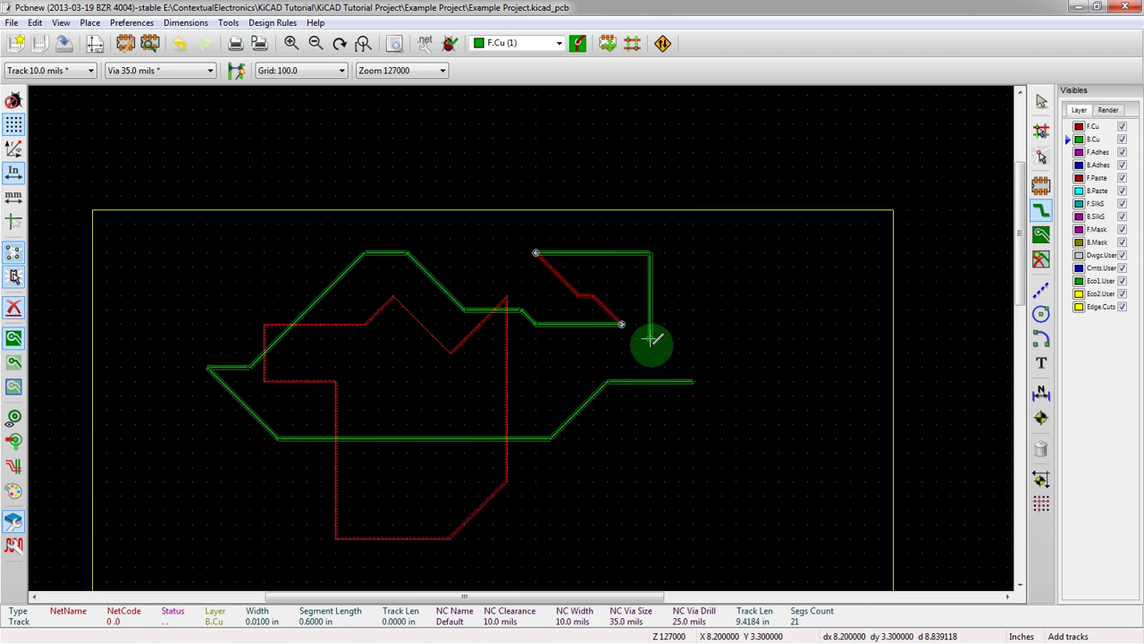
click(664, 326)
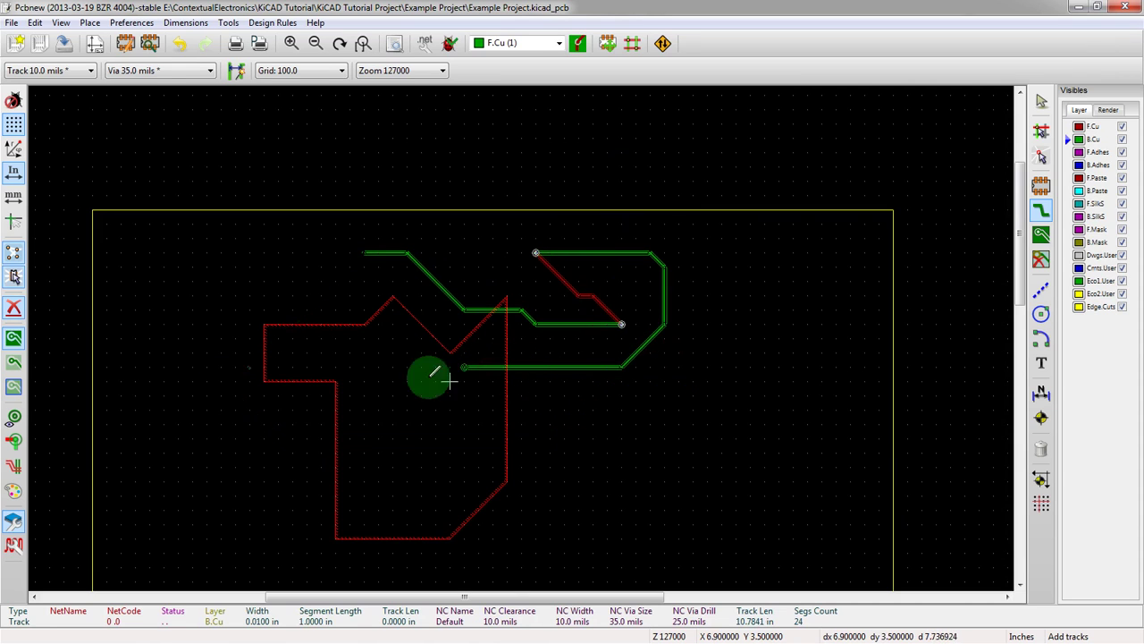
key(Escape)
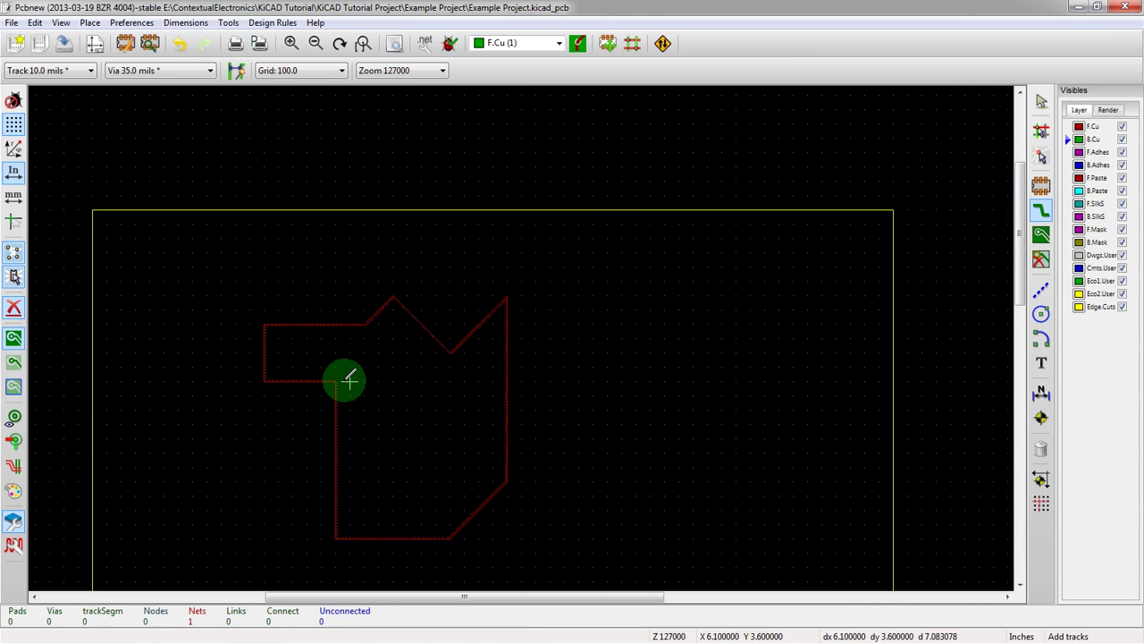
scroll(342, 378, down, 2)
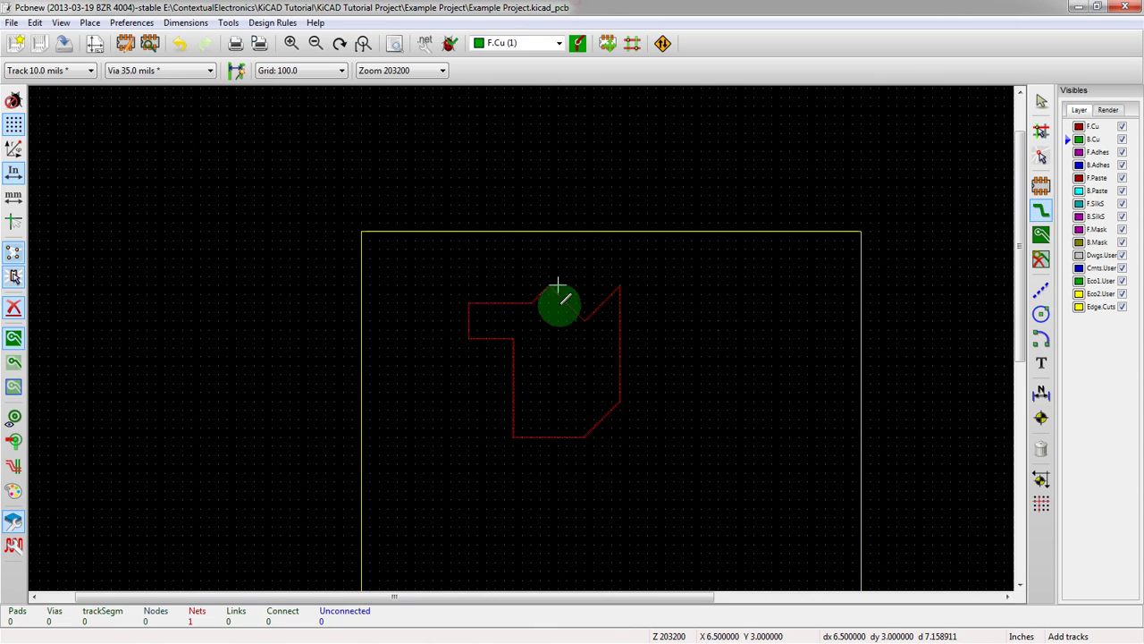
scroll(557, 287, down, 1)
scroll(518, 337, up, 2)
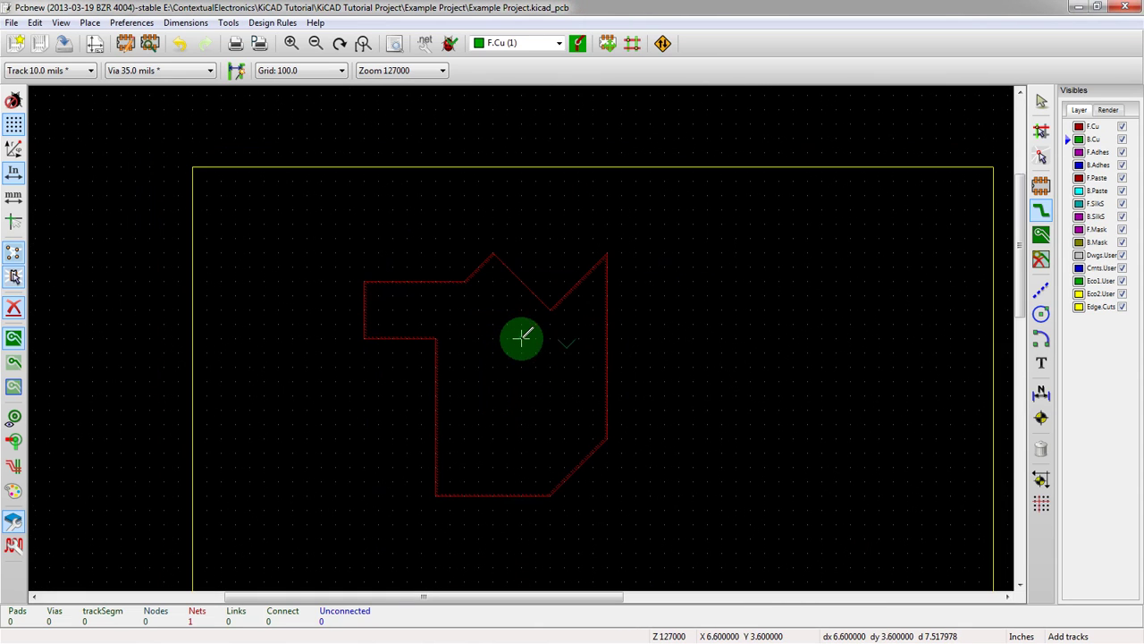
right_click(435, 381)
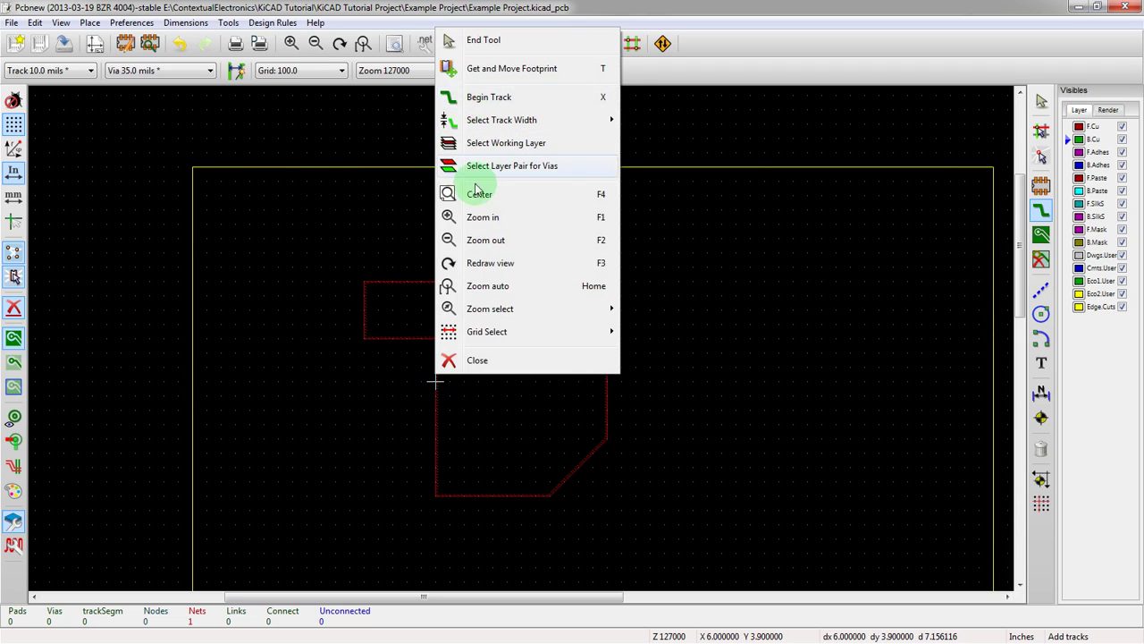
key(Escape)
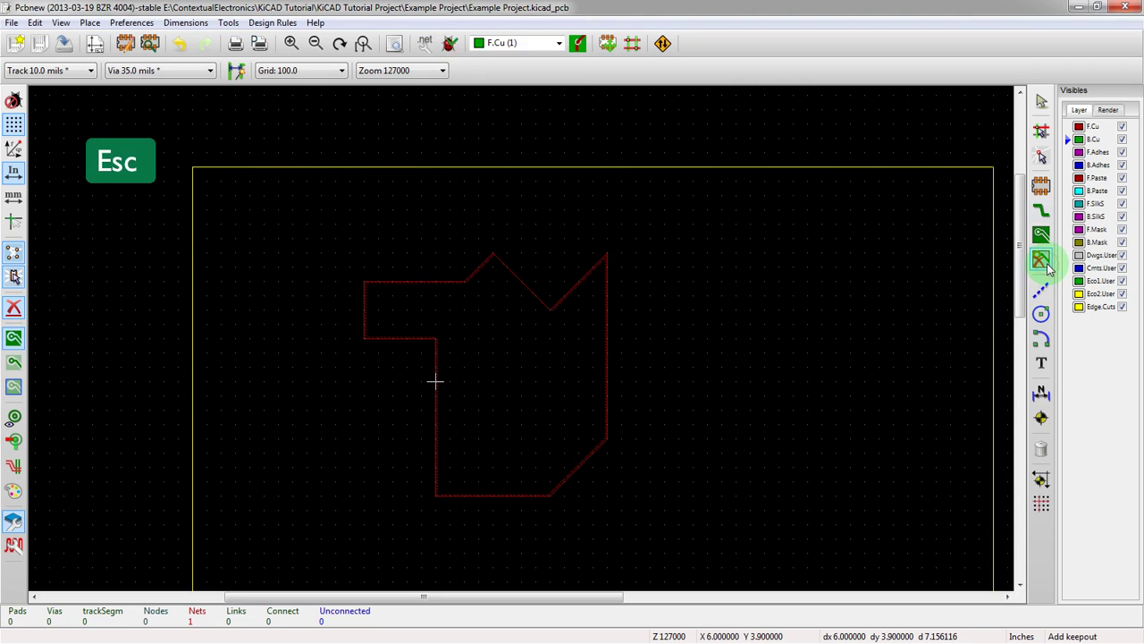
- Duplicate the F.Cu keepout area onto B.Cu, prohibiting tracks, vias and copper pour
click(1041, 260)
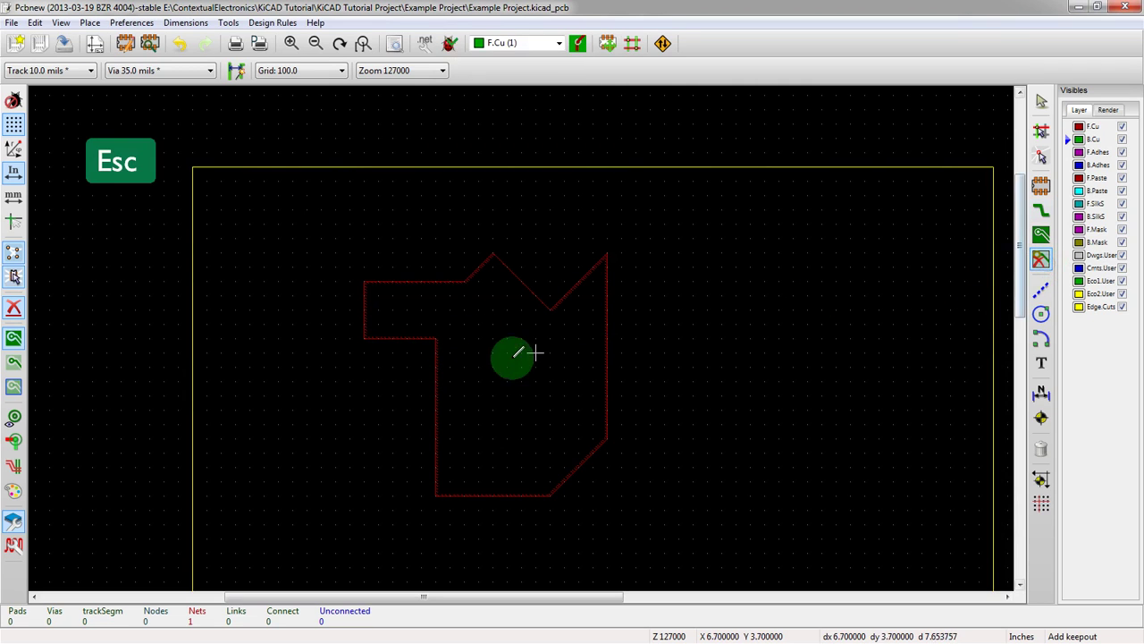
right_click(606, 379)
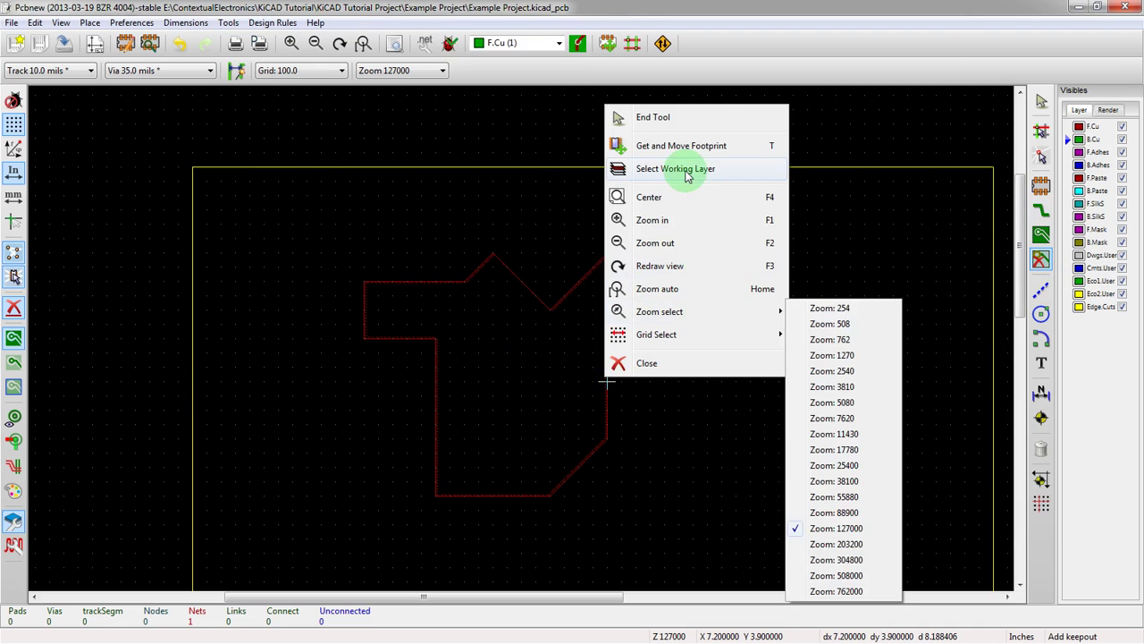
key(Escape)
scroll(643, 364, up, 2)
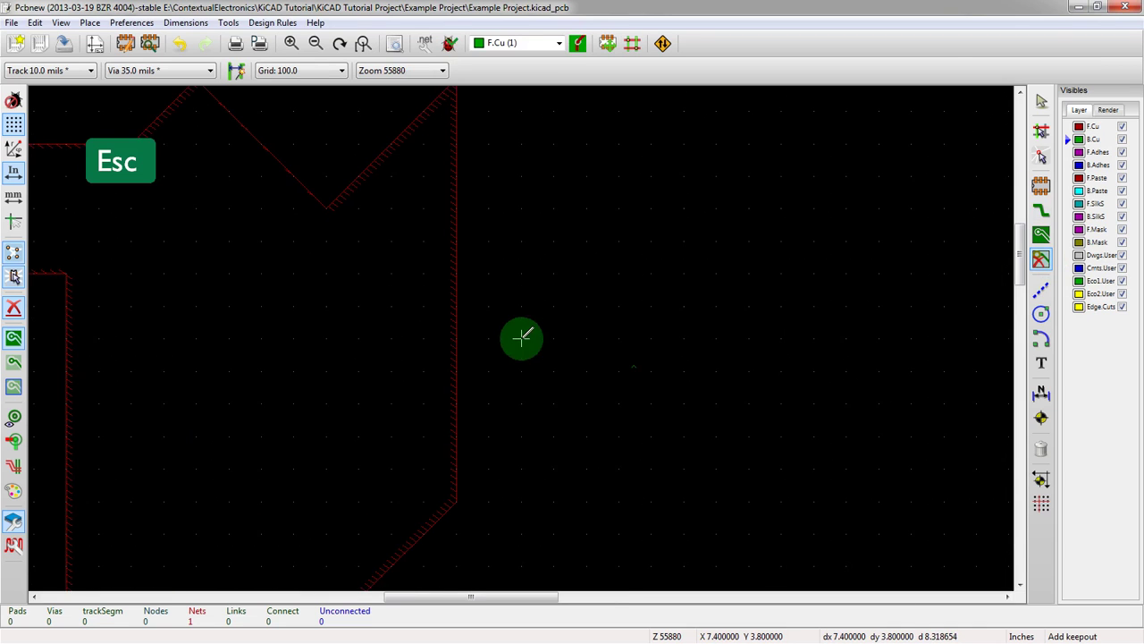
right_click(456, 340)
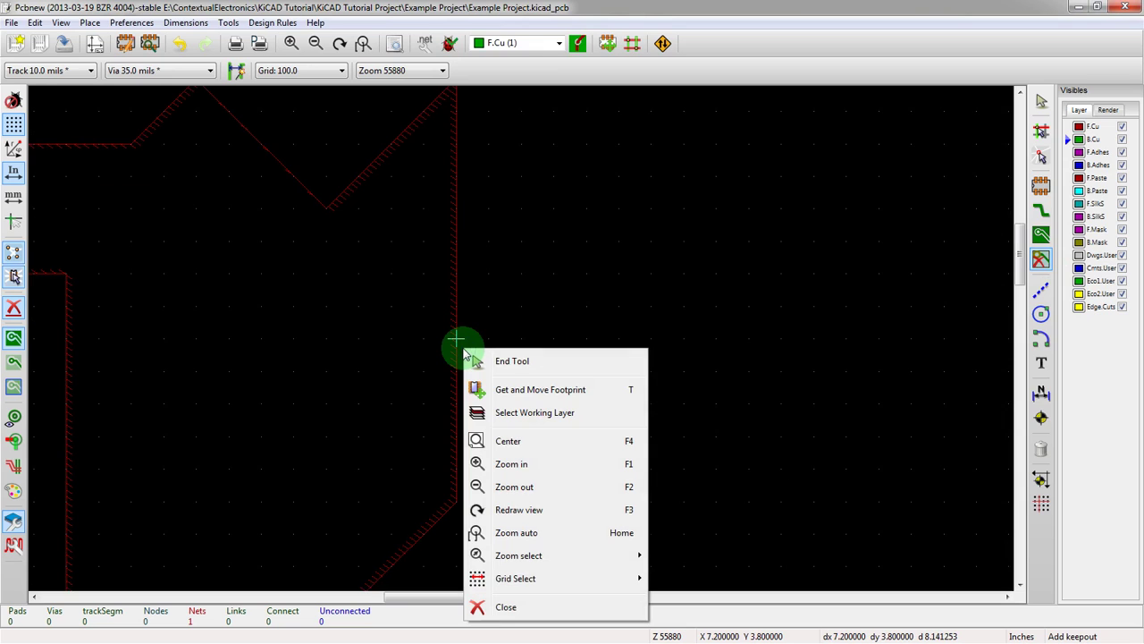
key(Escape)
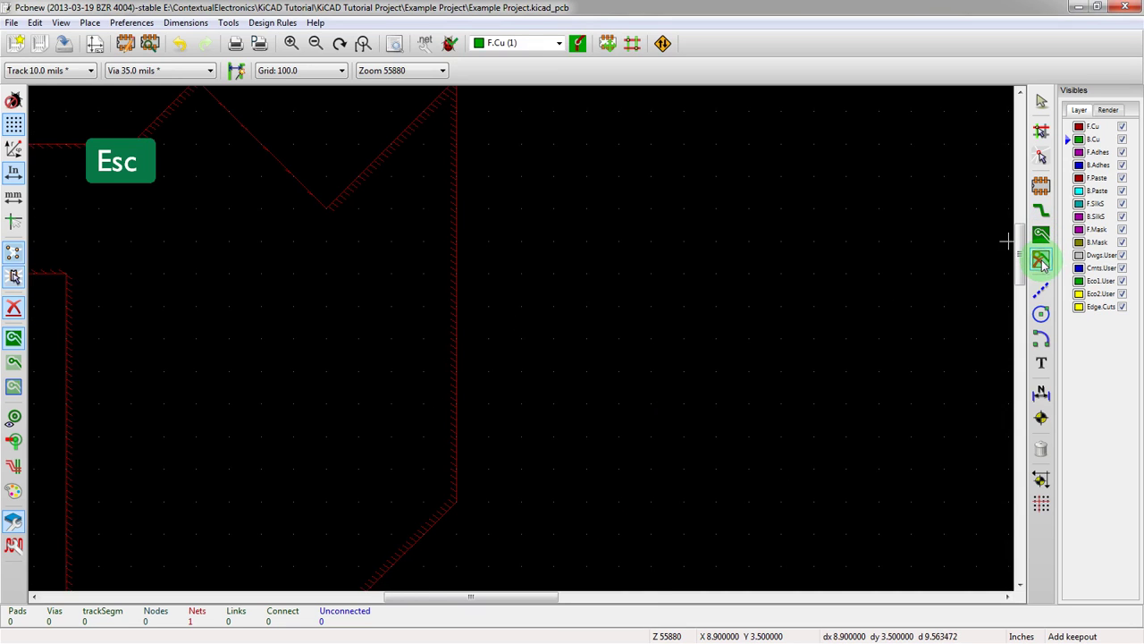
right_click(457, 374)
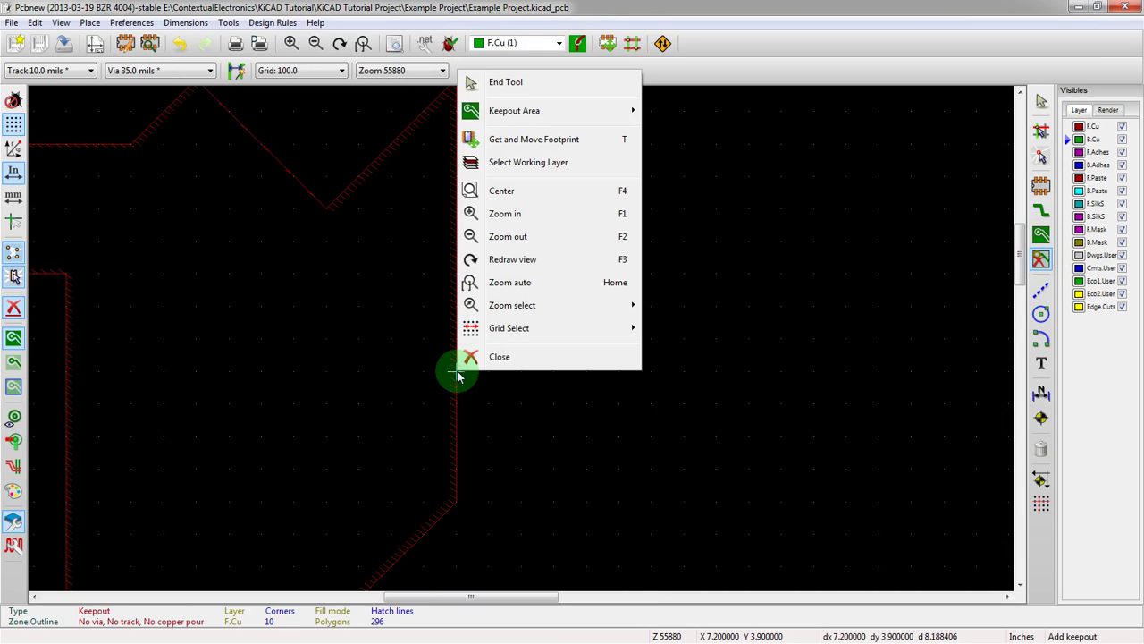
mouse_move(521, 119)
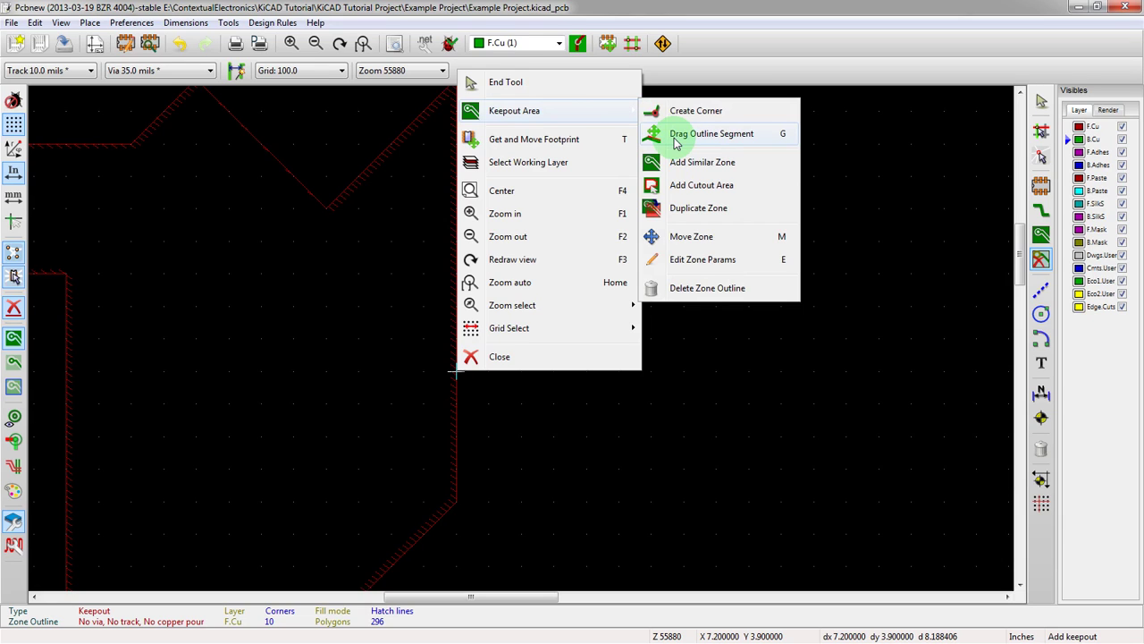
click(659, 214)
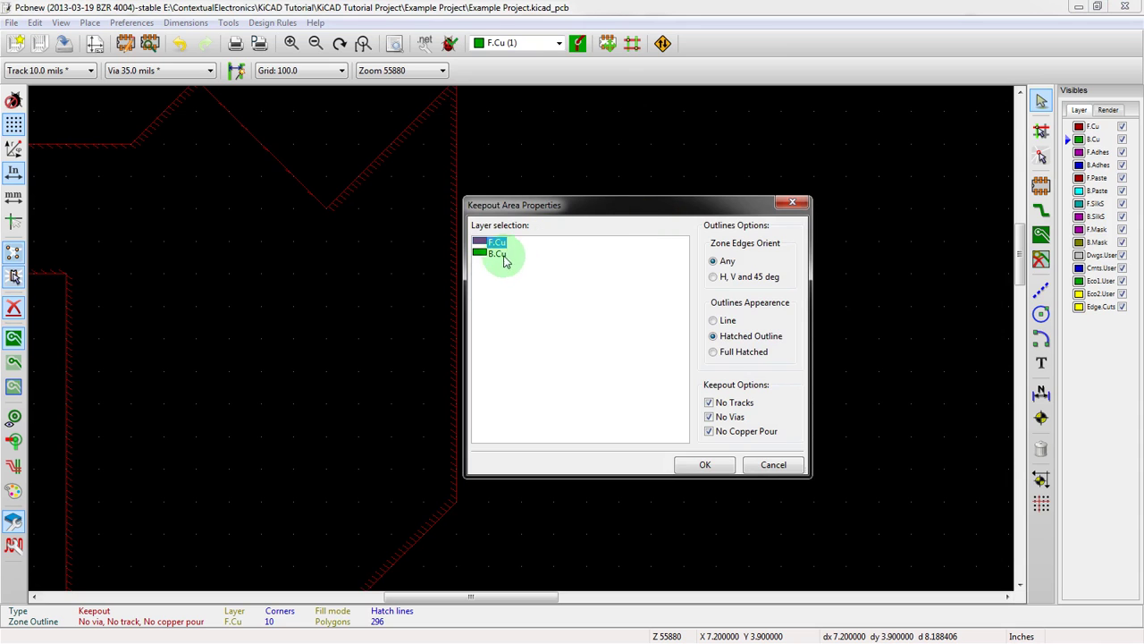
click(705, 465)
- Try to route a B.Cu track from the right into the duplicated keepout area and discard the track
scroll(521, 340, down, 2)
scroll(477, 258, up, 3)
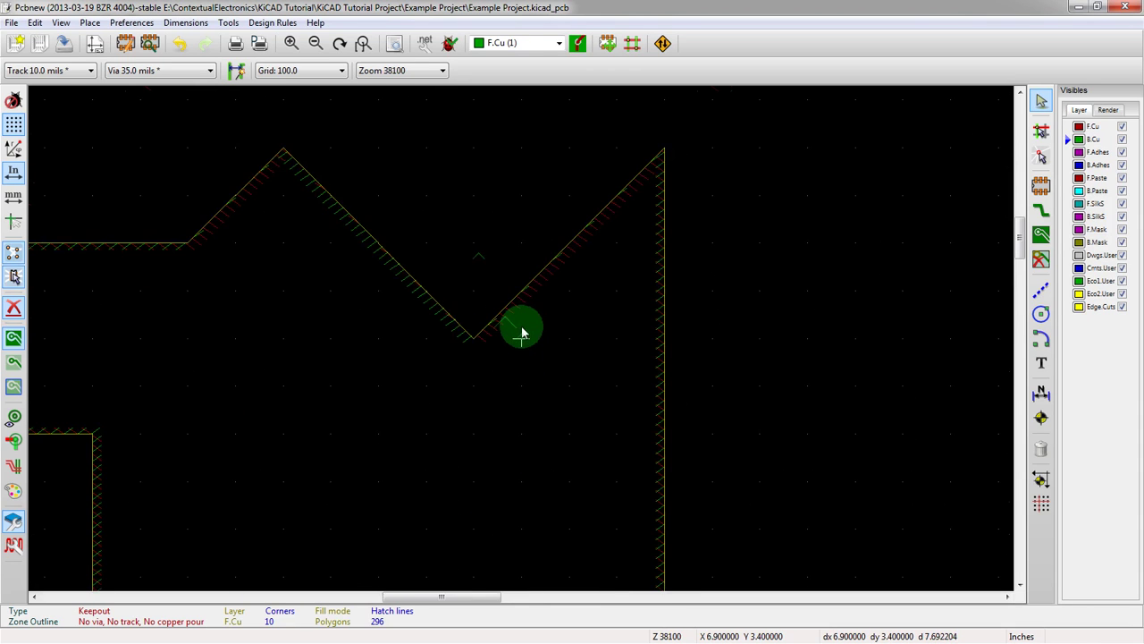
scroll(521, 334, down, 3)
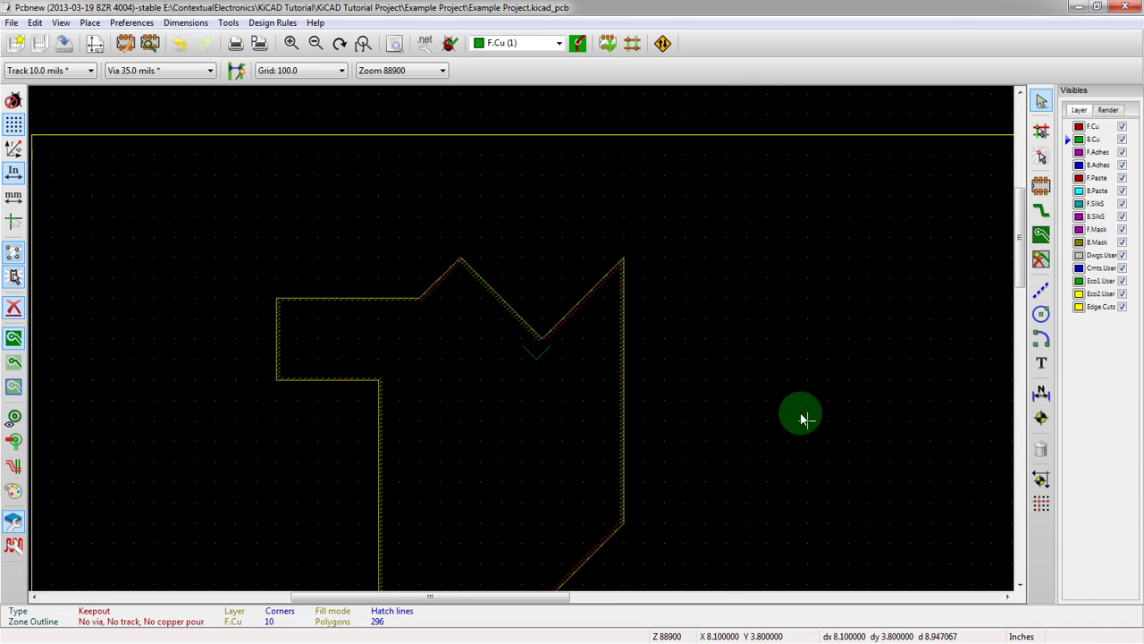
key(x)
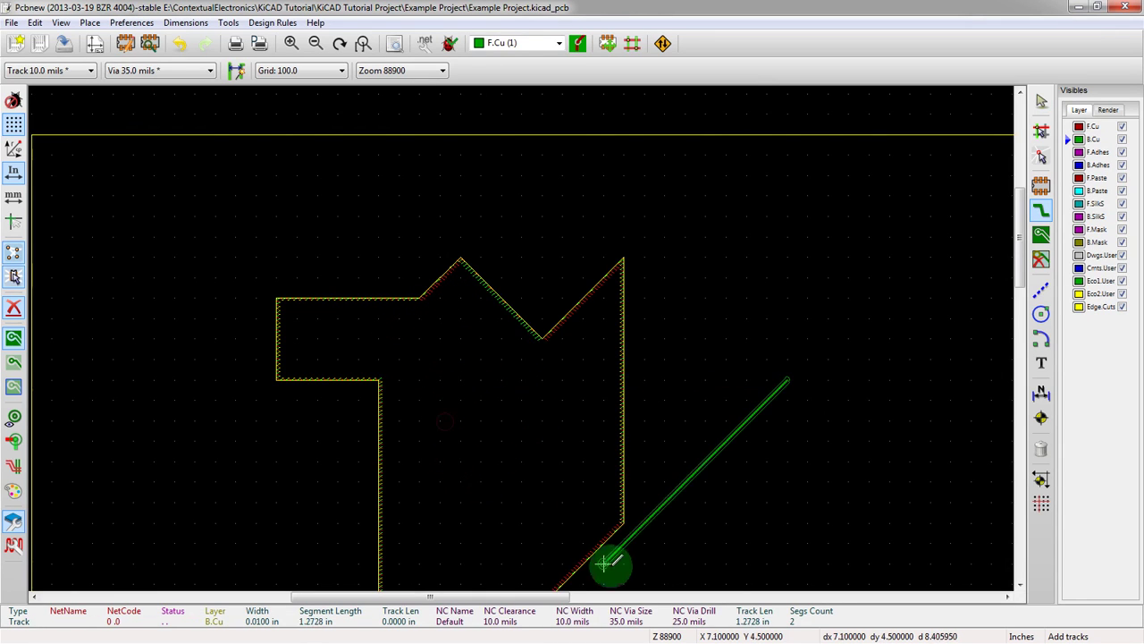
key(Escape)
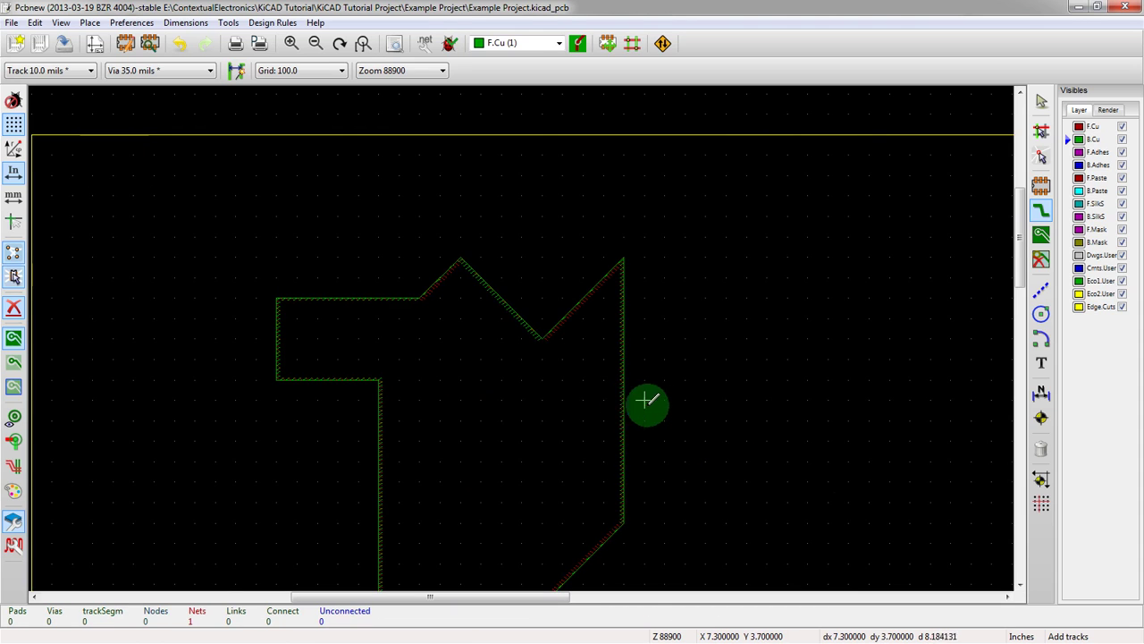
- Move the B.Cu keepout copy about 2.5 in right and 0.9 in down, away from the F.Cu keepout area
scroll(611, 410, down, 4)
scroll(518, 335, up, 2)
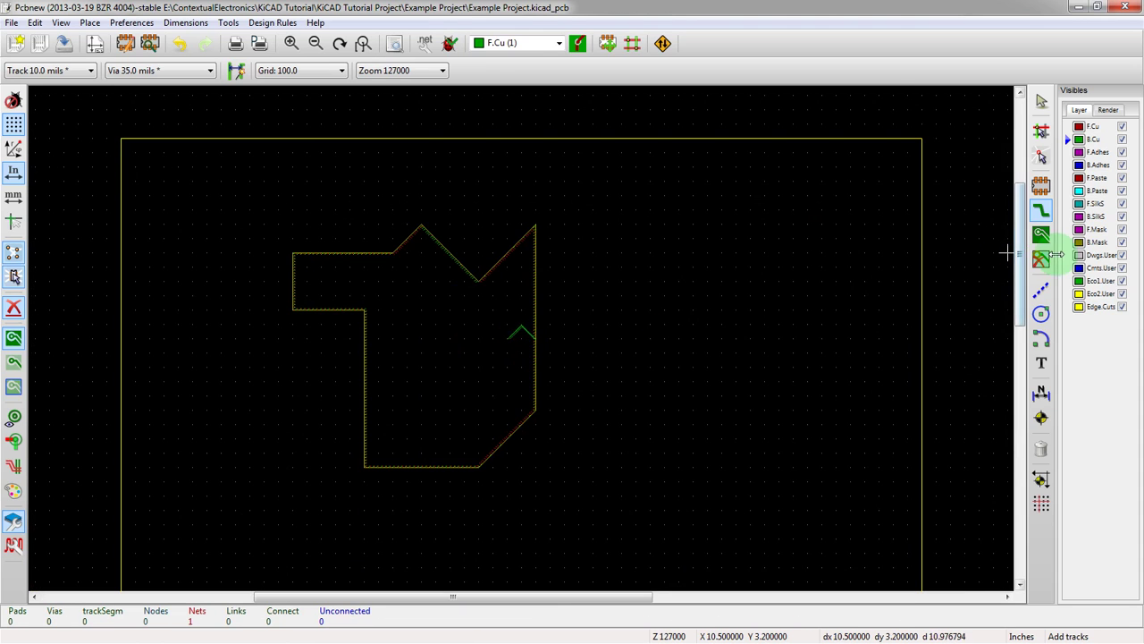
click(1042, 261)
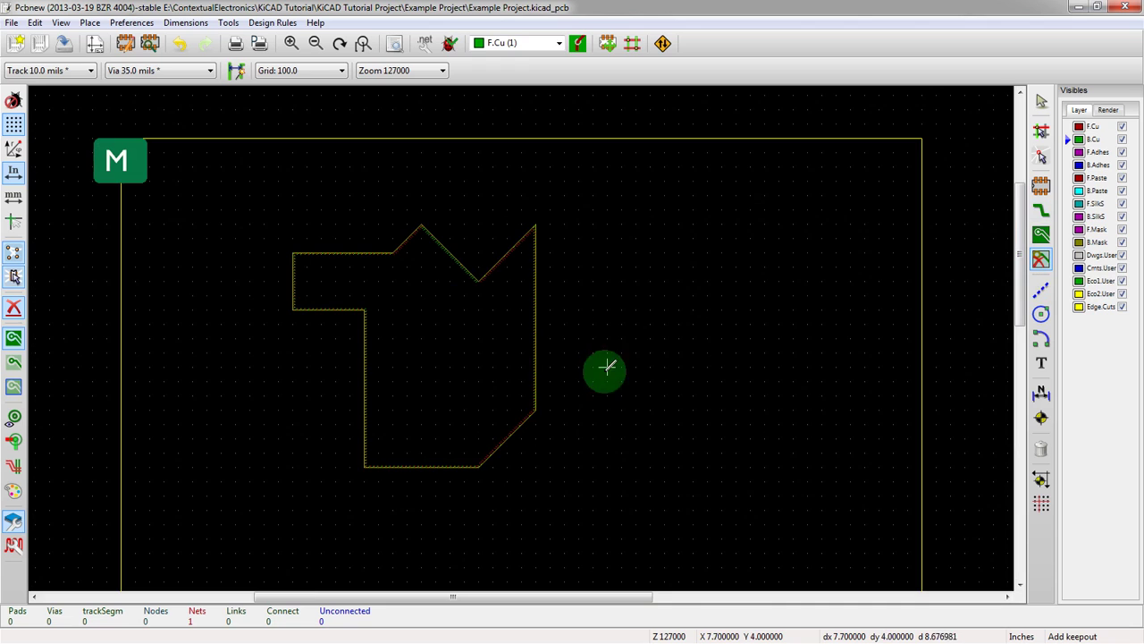
scroll(523, 337, up, 2)
click(555, 336)
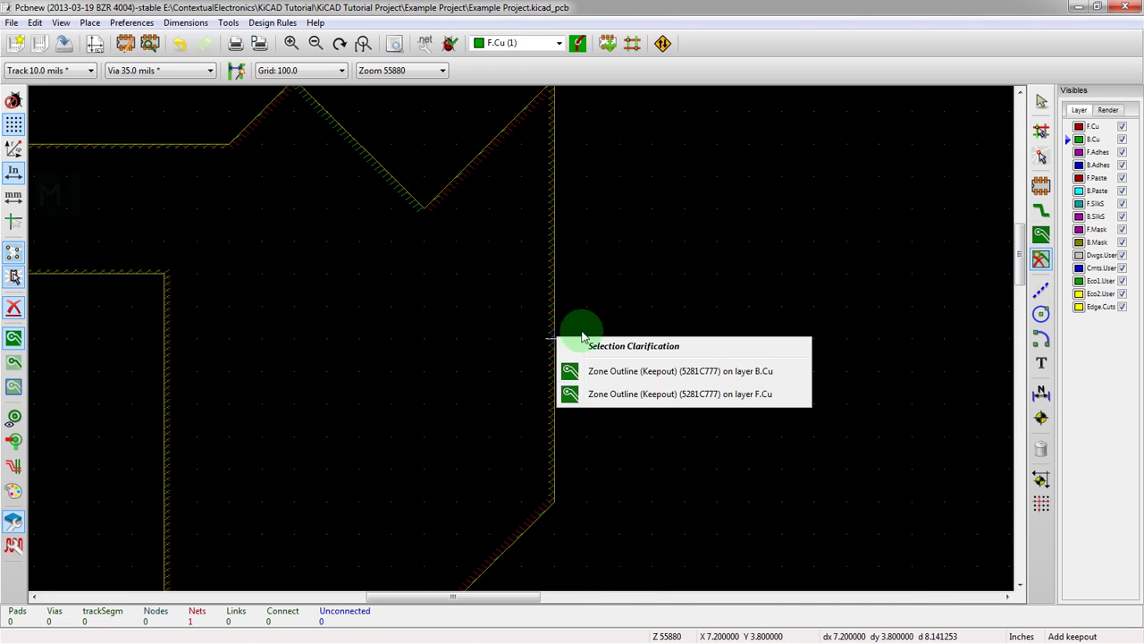
click(606, 379)
scroll(554, 340, down, 3)
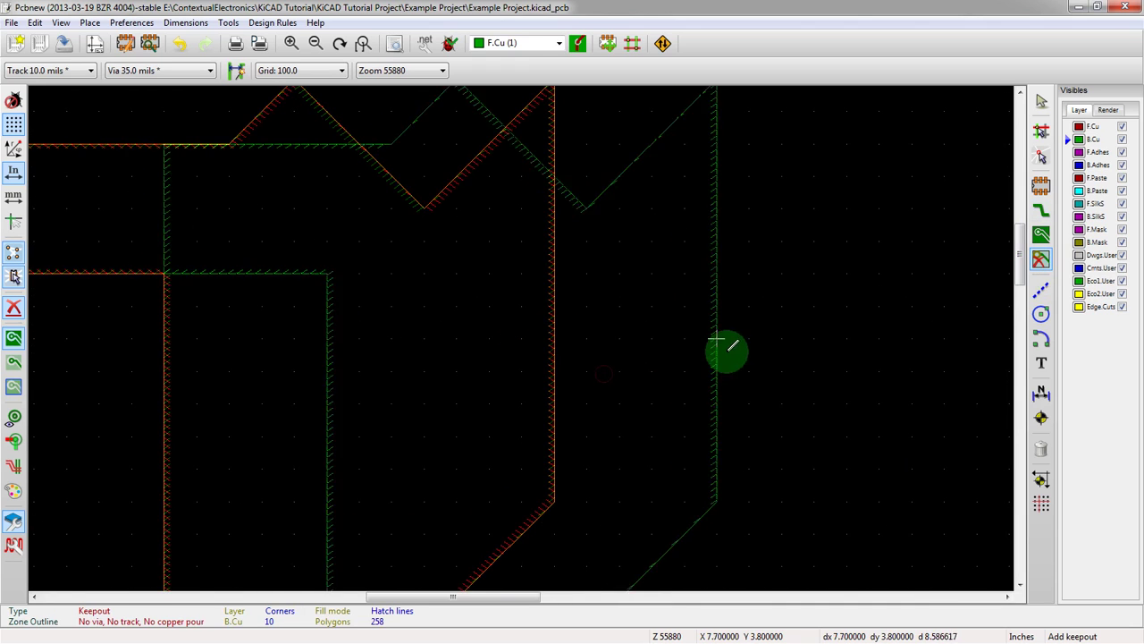
click(689, 485)
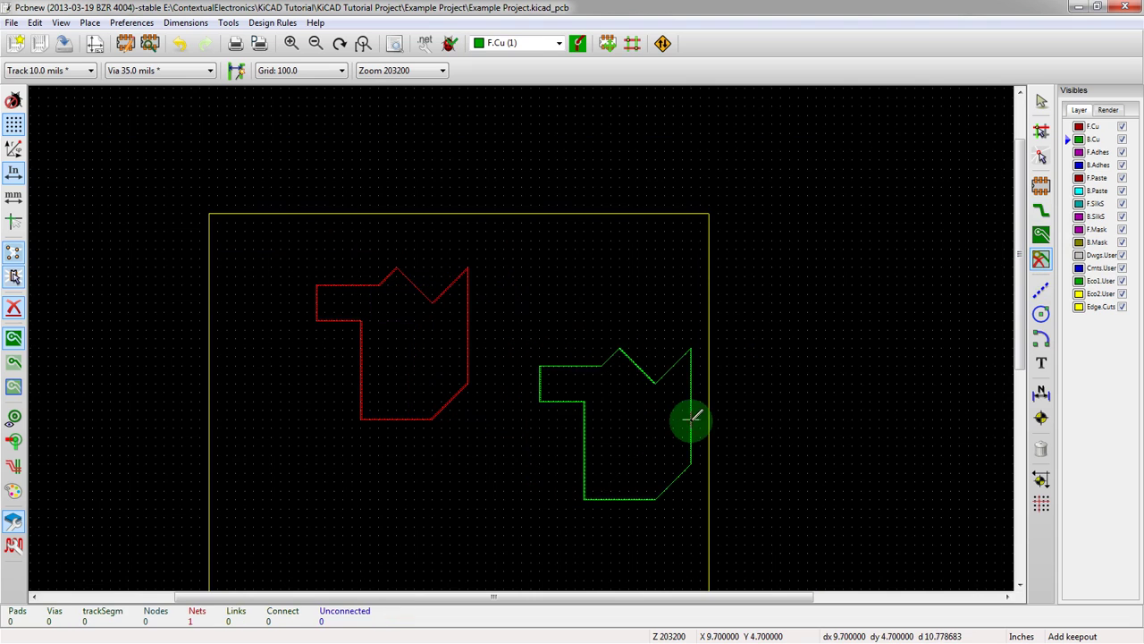
- Add a zone similar to the F.Cu keepout area, drawn as a house-shaped outline about 0.6 by 0.9 in to its upper right
scroll(631, 473, up, 2)
scroll(485, 319, down, 2)
scroll(521, 338, up, 5)
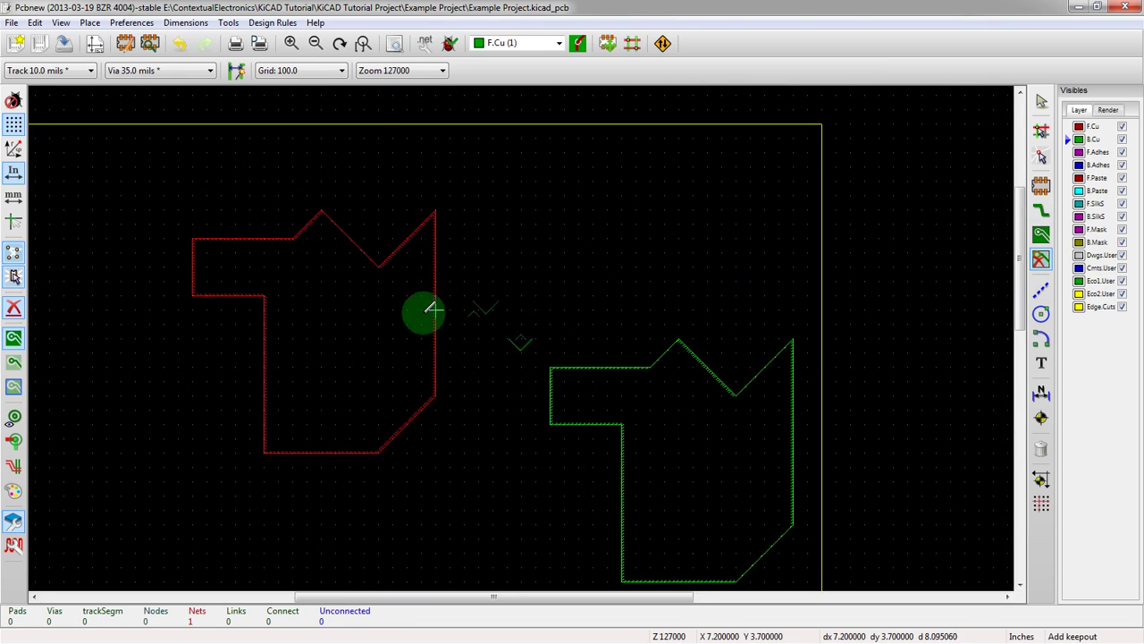
scroll(521, 338, down, 3)
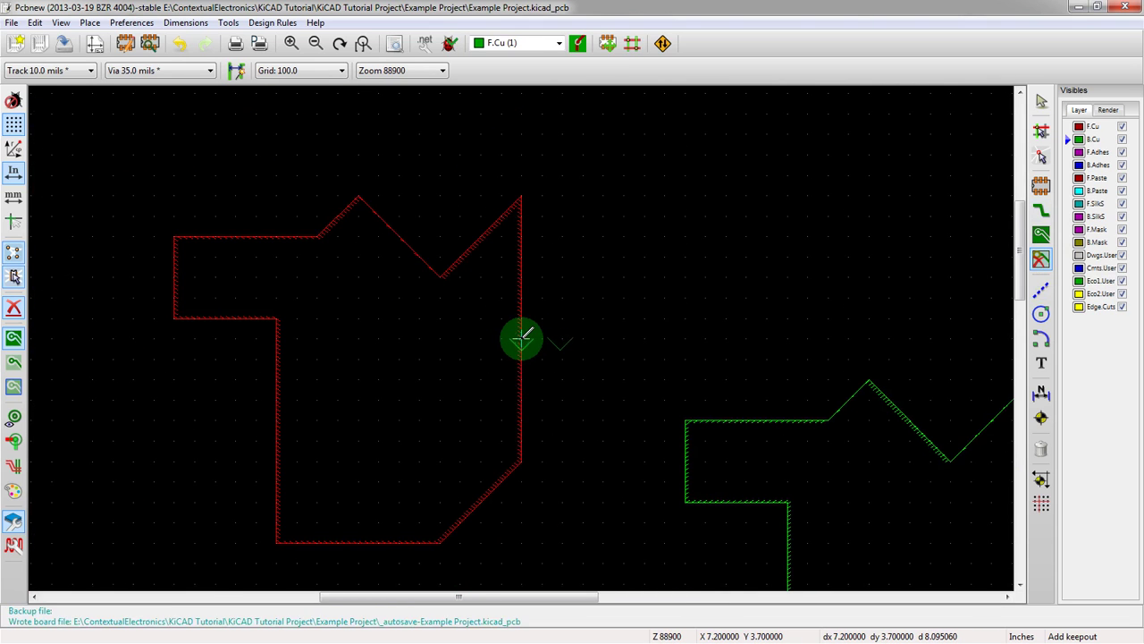
right_click(522, 340)
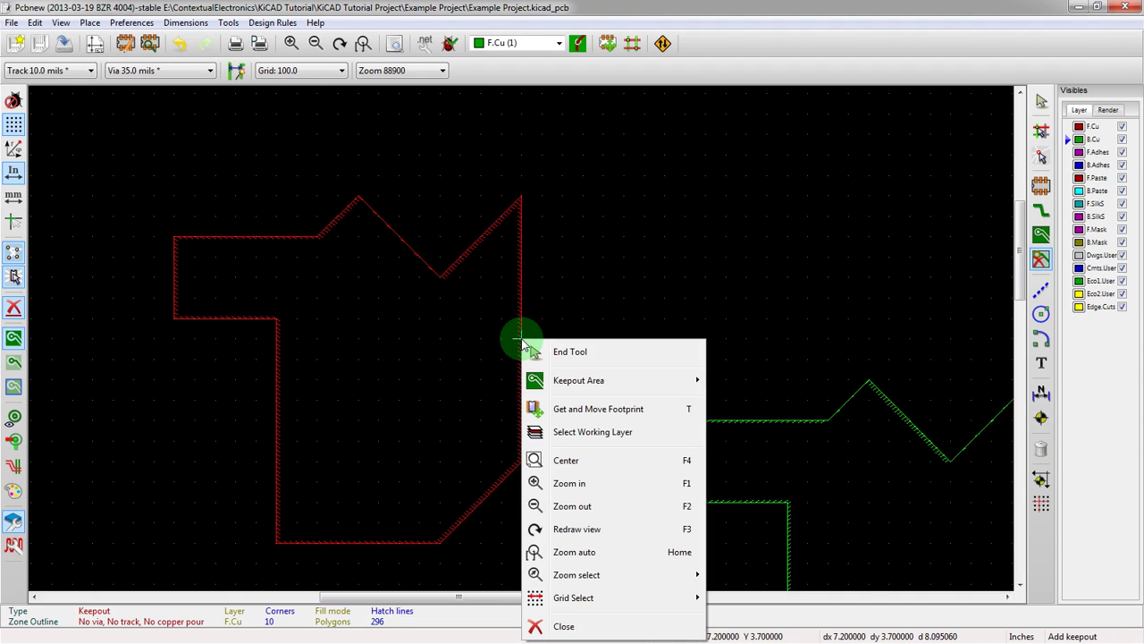
mouse_move(546, 382)
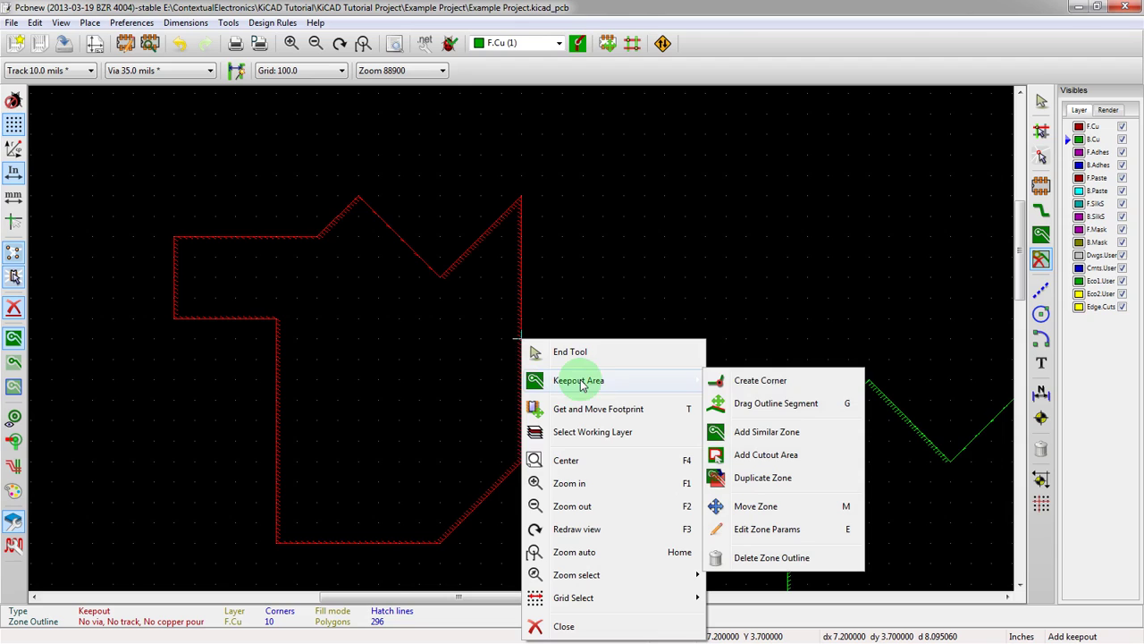
click(760, 436)
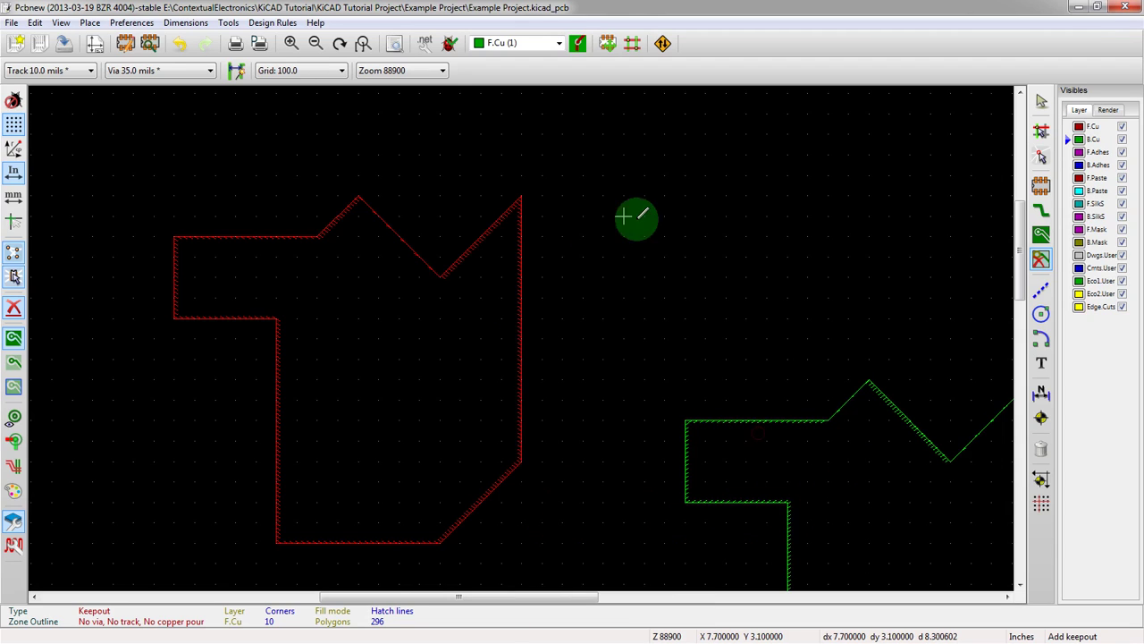
click(664, 195)
click(785, 296)
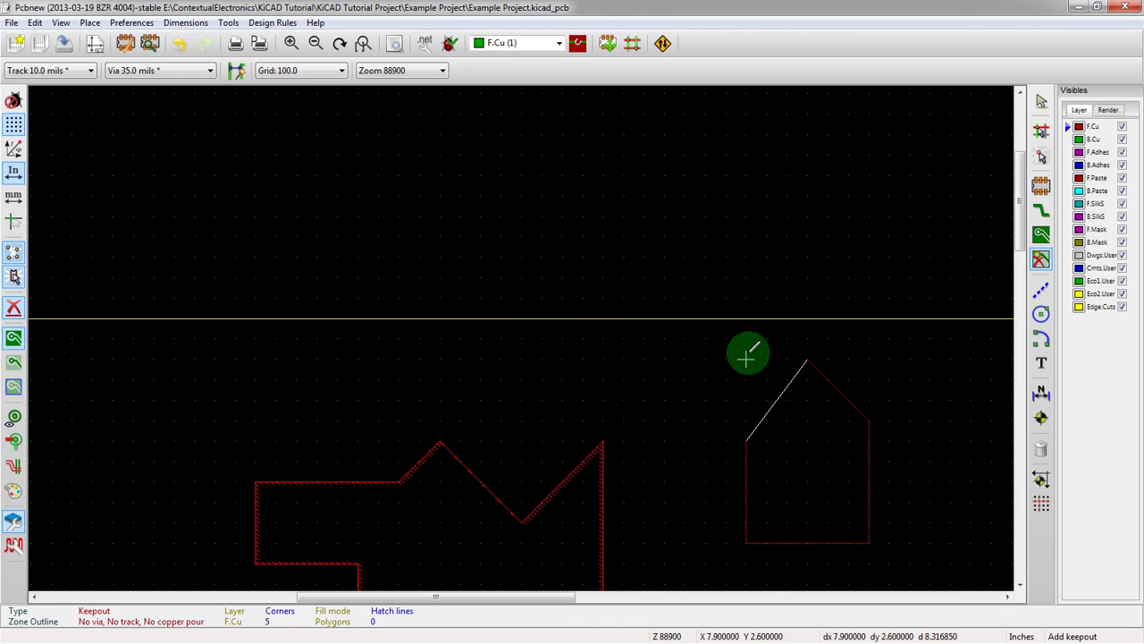
click(726, 360)
key(BackSpace)
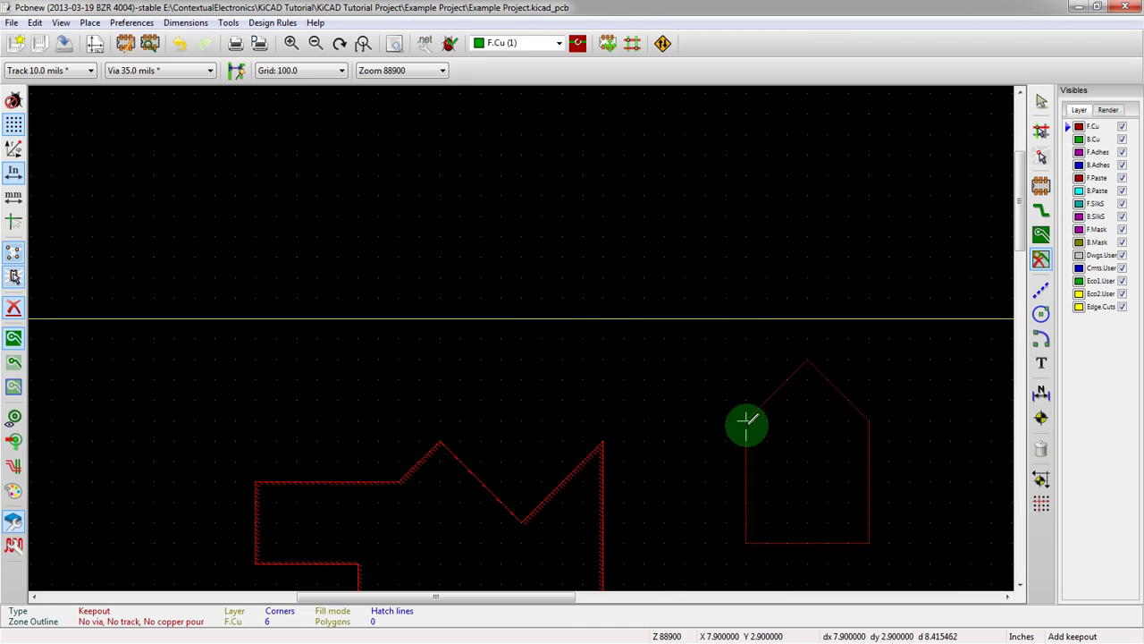
click(747, 418)
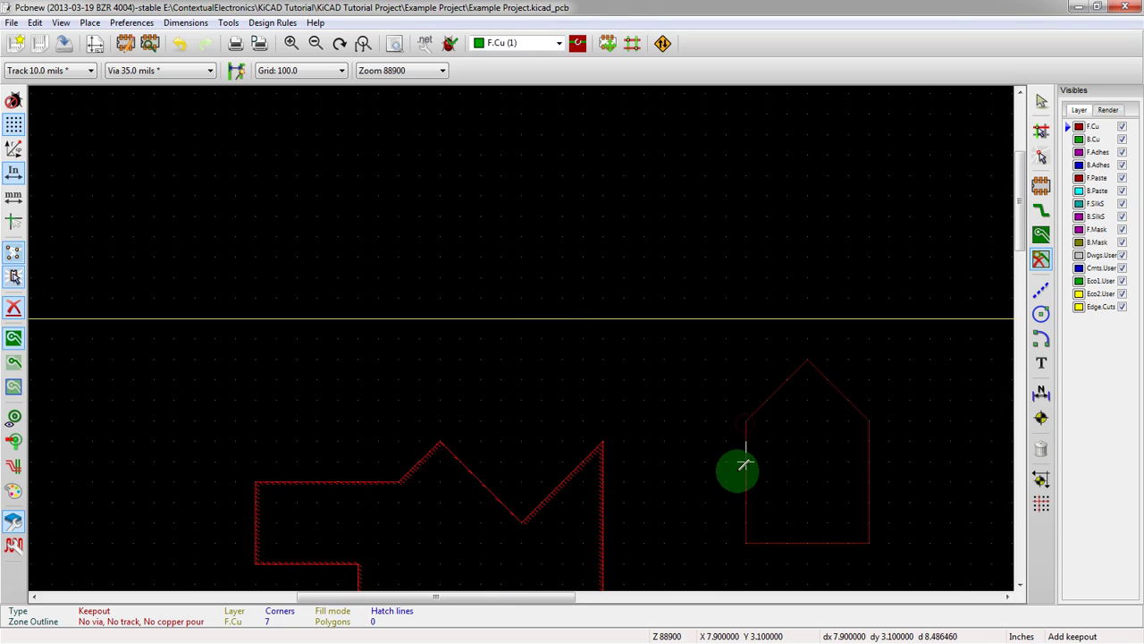
scroll(744, 464, up, 2)
double_click(521, 338)
- Try to add a cutout area from the bottom edge to the right edge of the house-shaped keepout, and undo it
scroll(527, 326, down, 2)
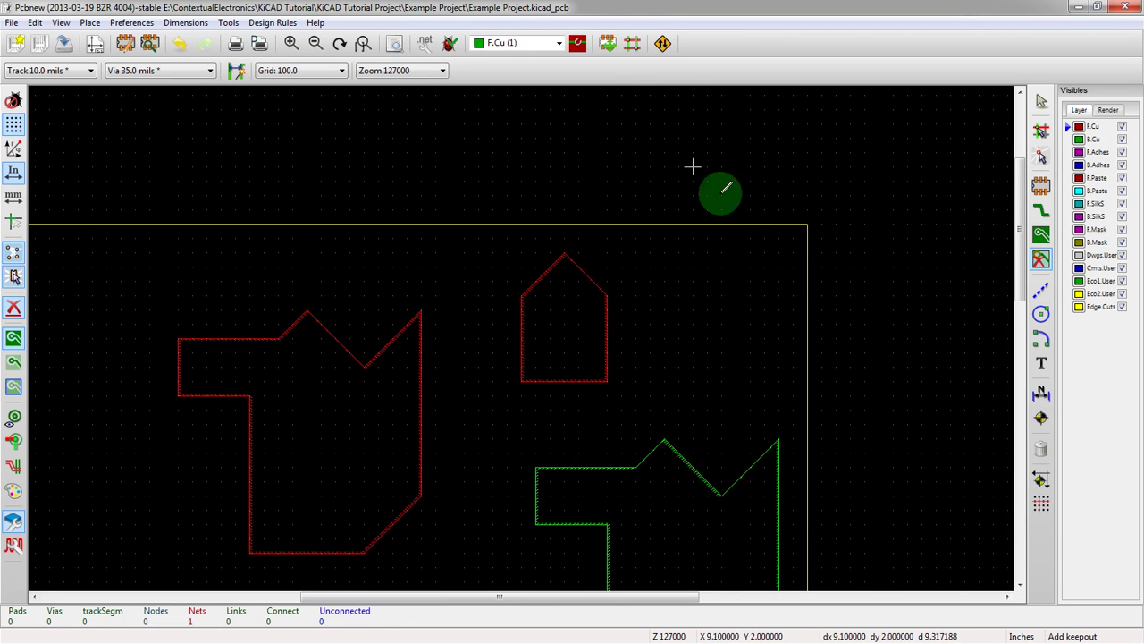
right_click(608, 324)
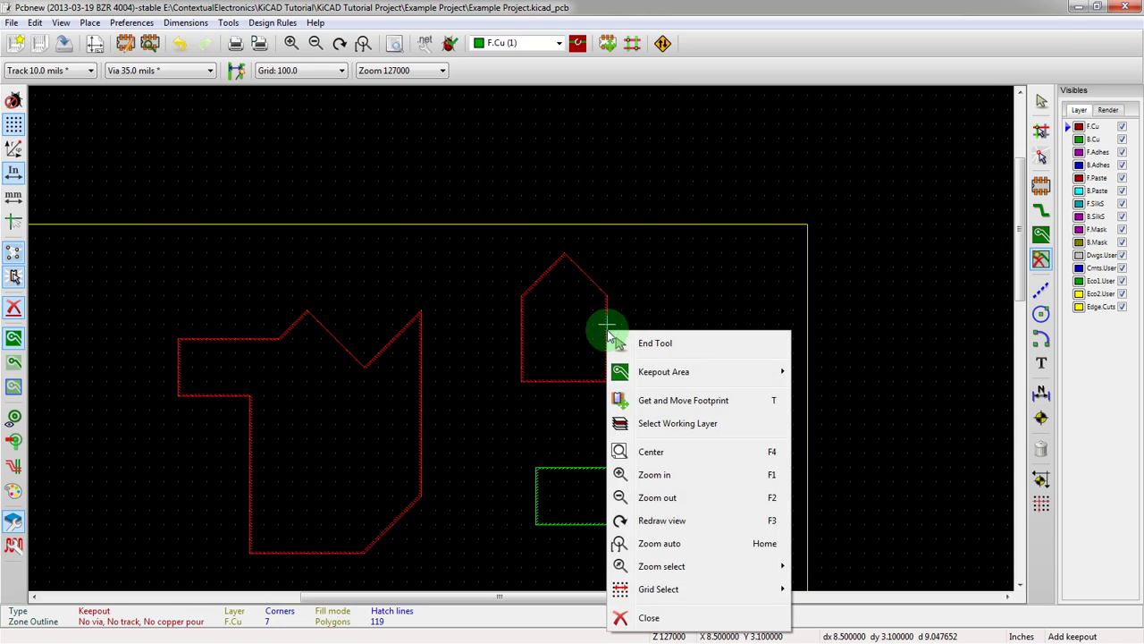
mouse_move(665, 378)
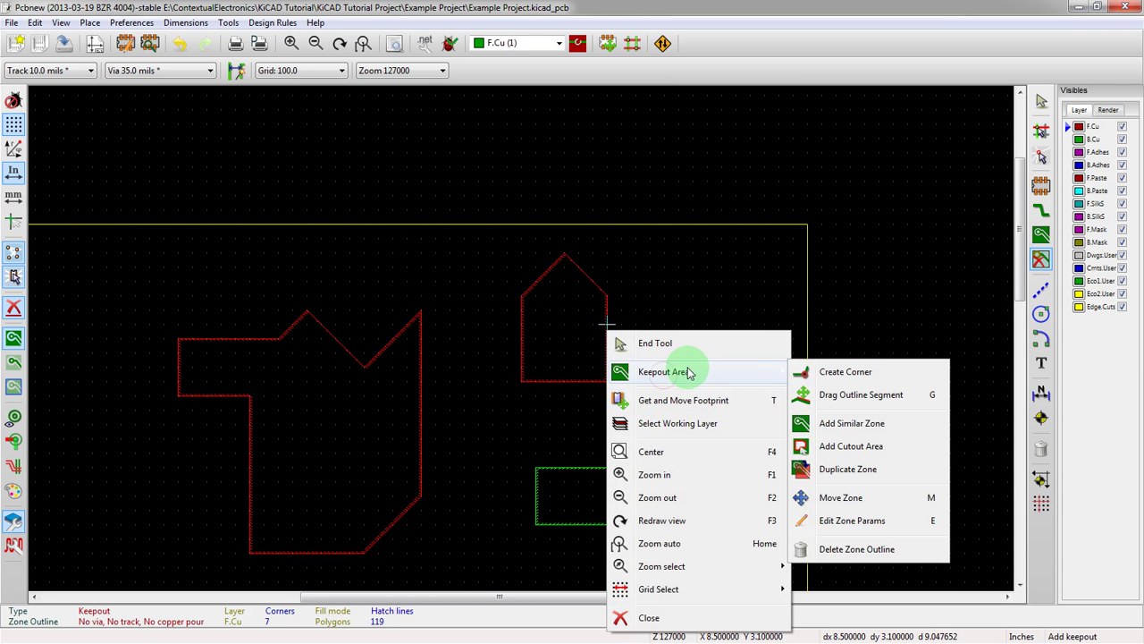
click(832, 453)
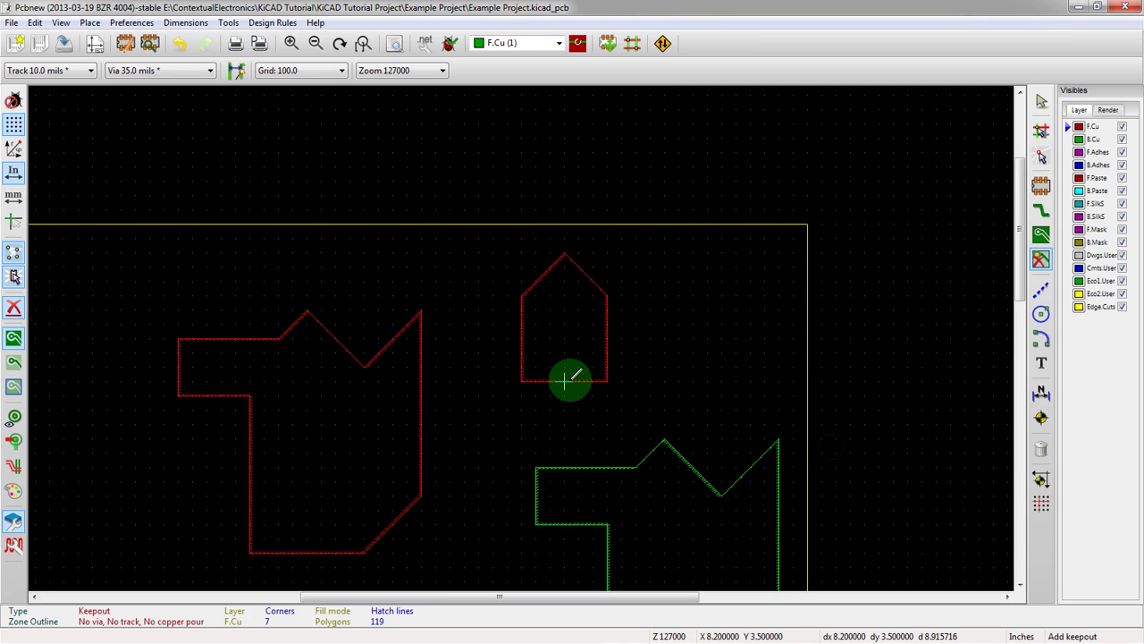
click(565, 381)
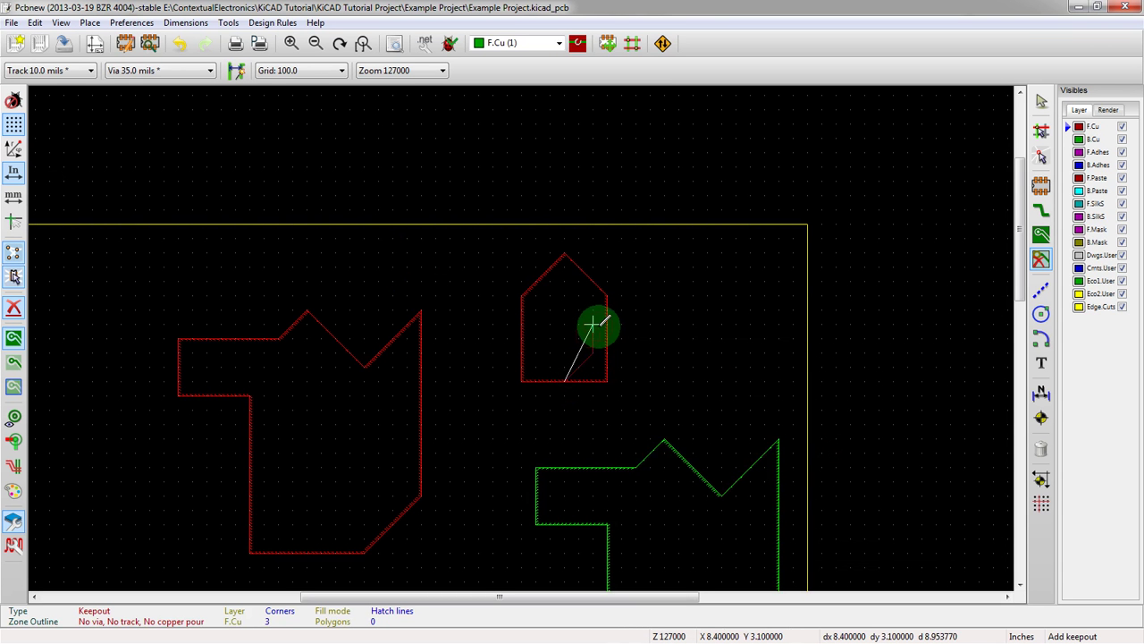
double_click(608, 323)
scroll(608, 340, up, 2)
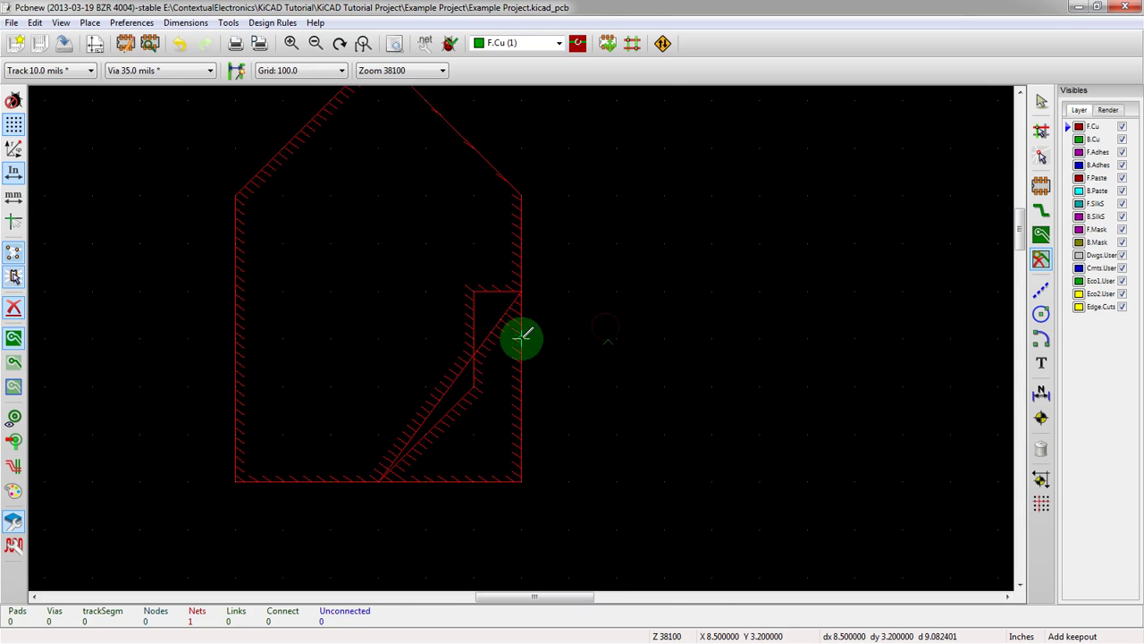
scroll(474, 338, down, 2)
scroll(524, 332, up, 2)
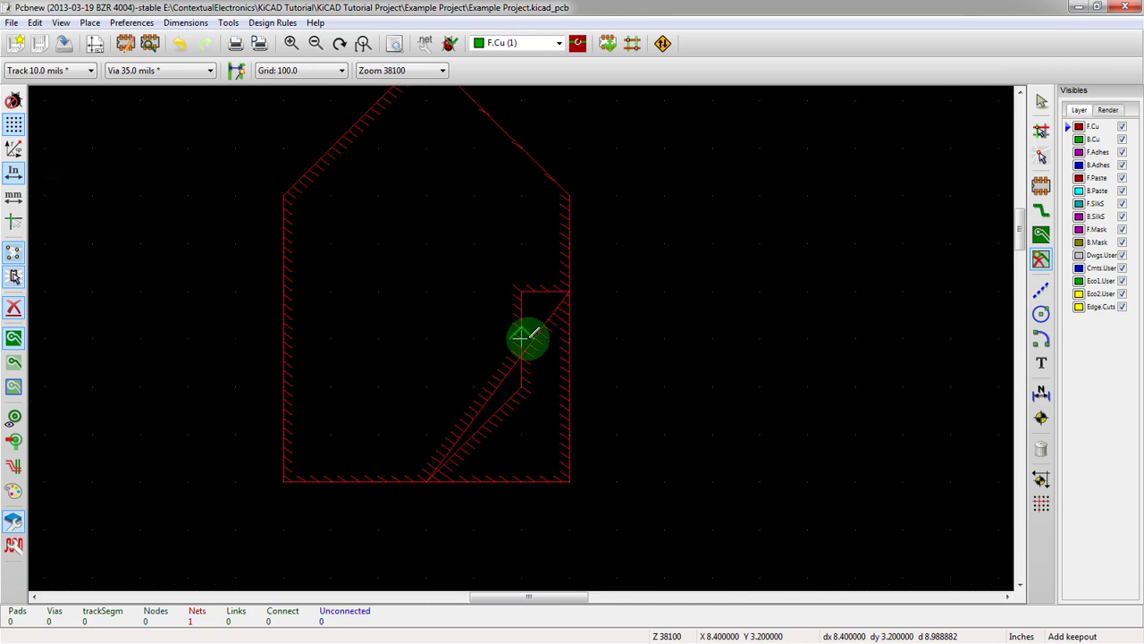
scroll(522, 336, down, 2)
scroll(521, 338, up, 1)
key(ctrl+z)
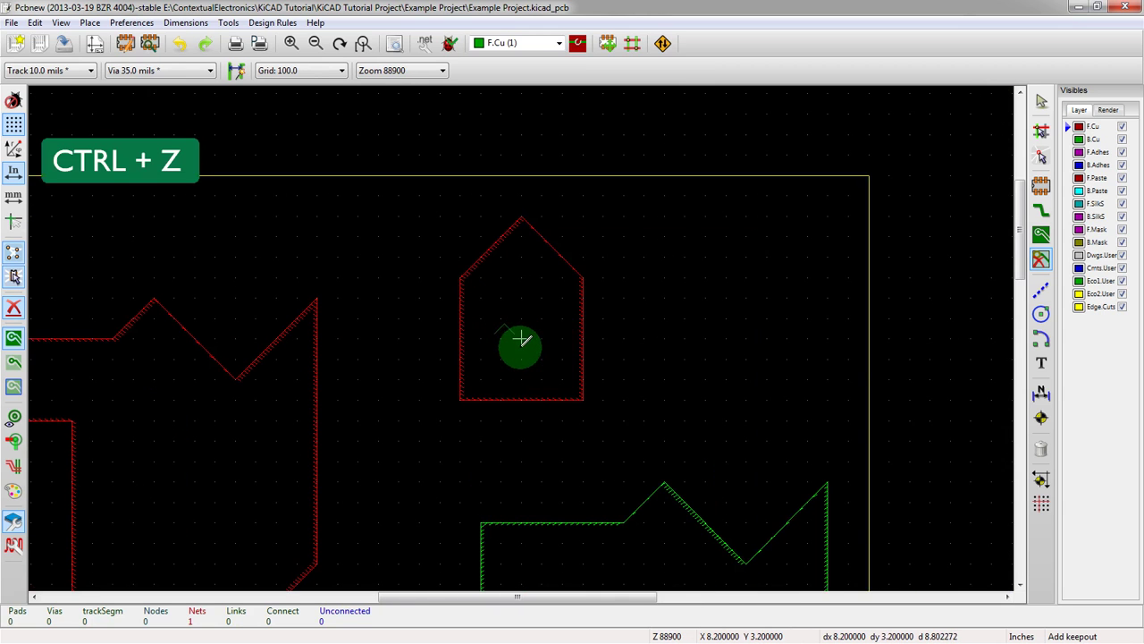
- Add a square cutout area about 0.2 by 0.2 in into the right edge of the house-shaped keepout
scroll(521, 337, up, 2)
scroll(541, 338, down, 2)
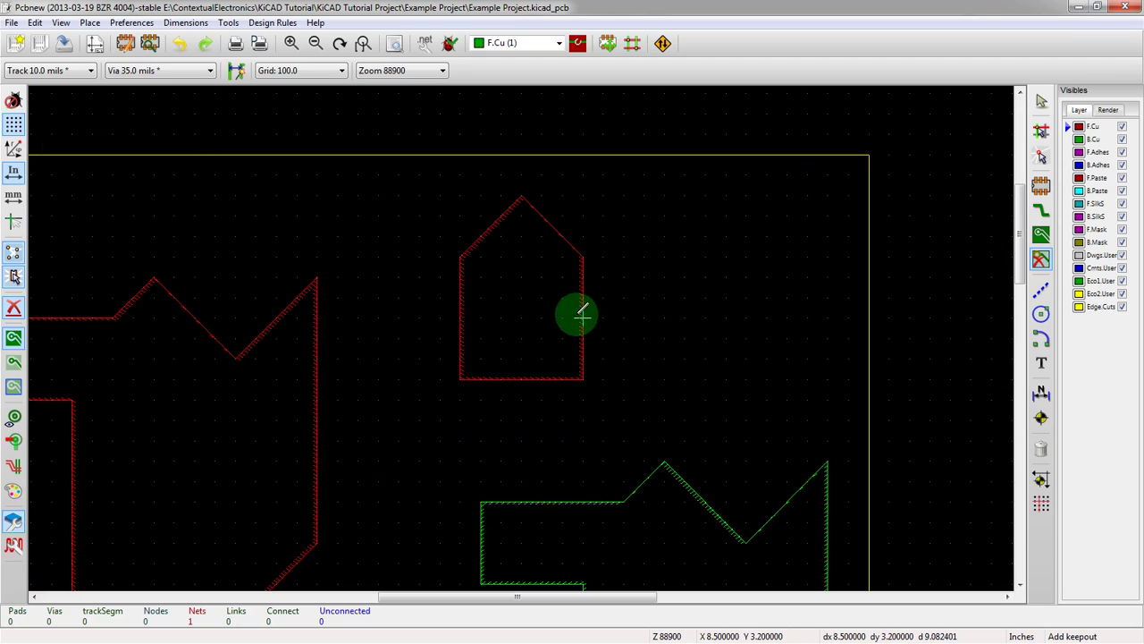
right_click(580, 315)
key(Escape)
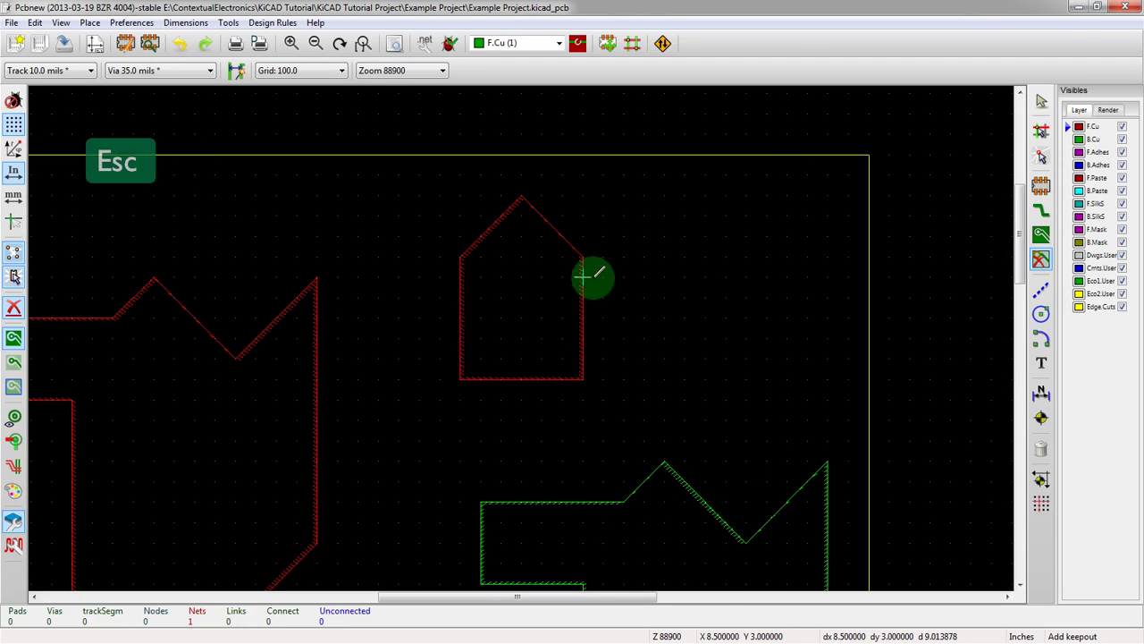
right_click(583, 333)
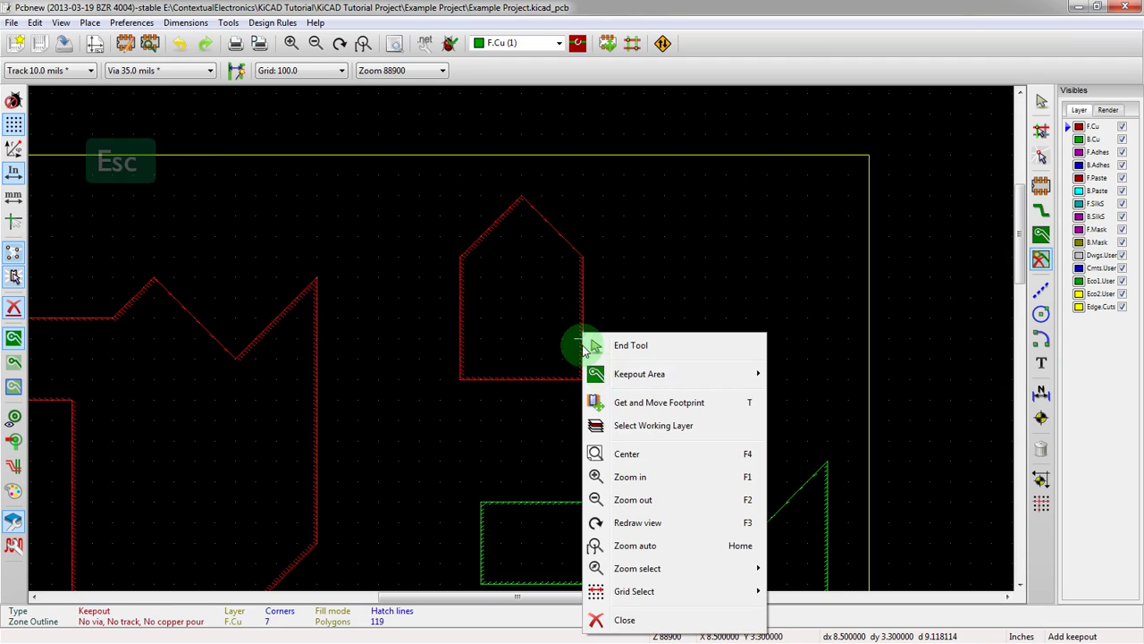
mouse_move(625, 376)
click(828, 450)
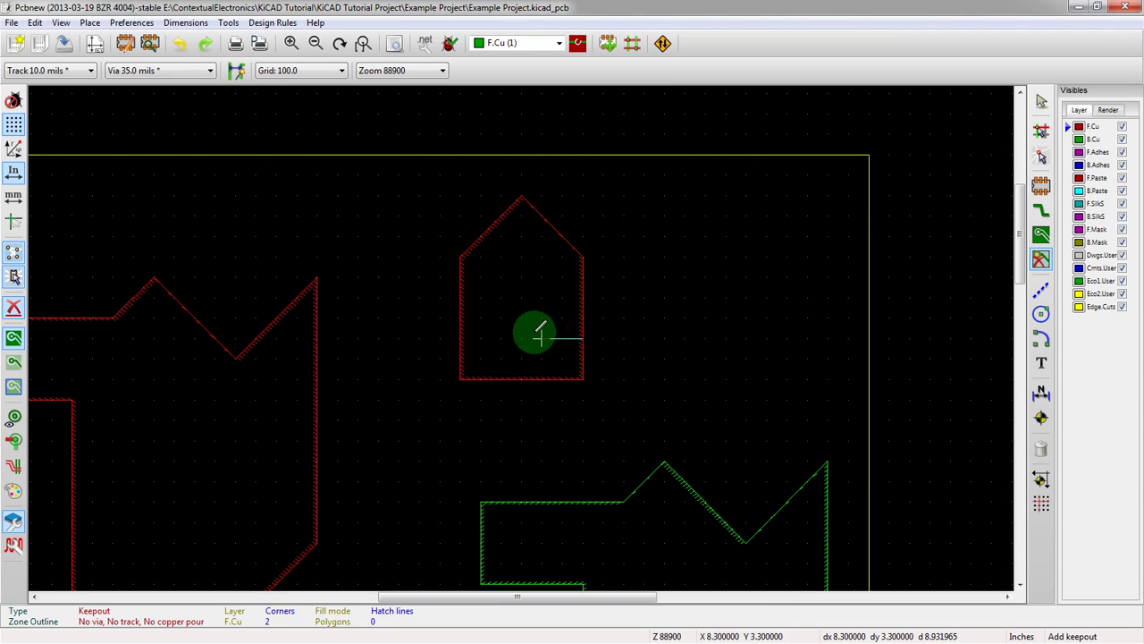
click(540, 338)
double_click(582, 298)
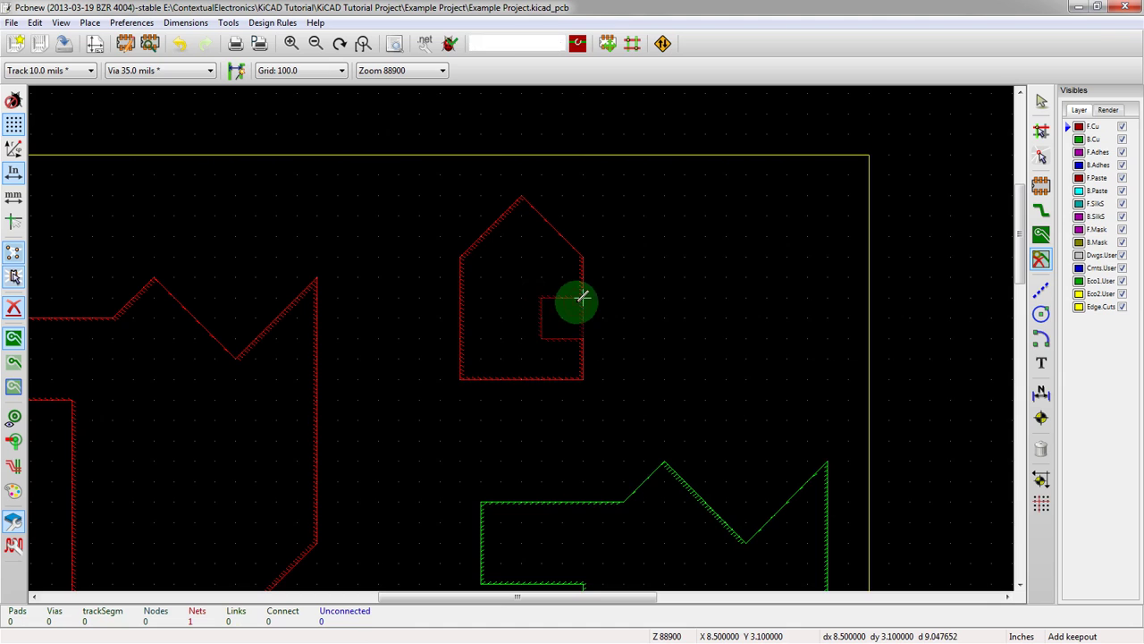
scroll(526, 336, up, 2)
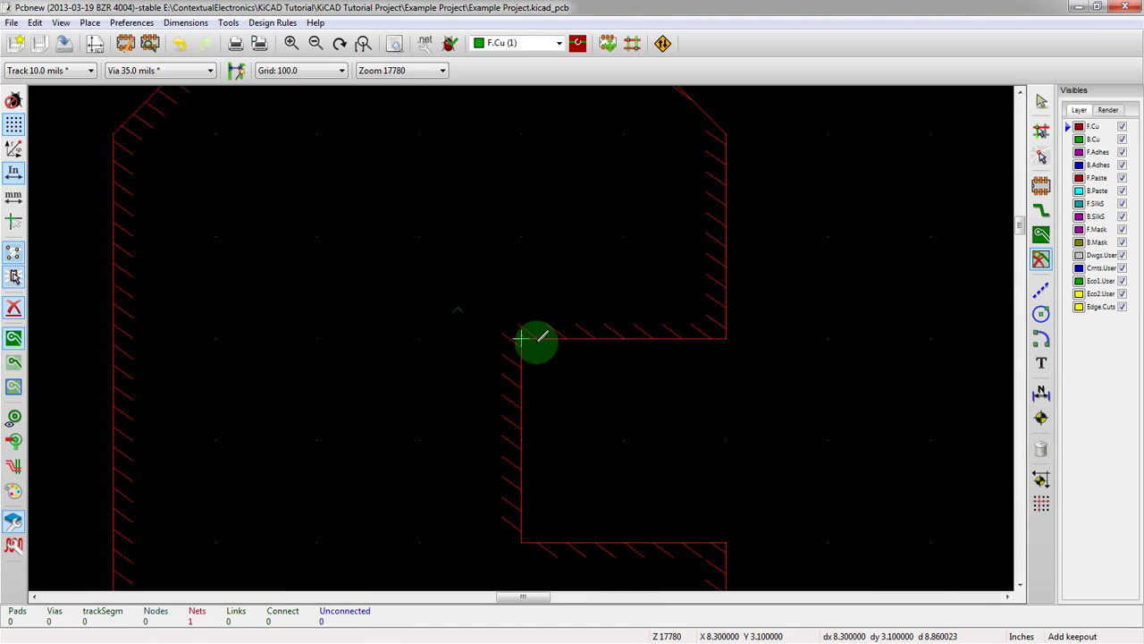
scroll(536, 340, down, 2)
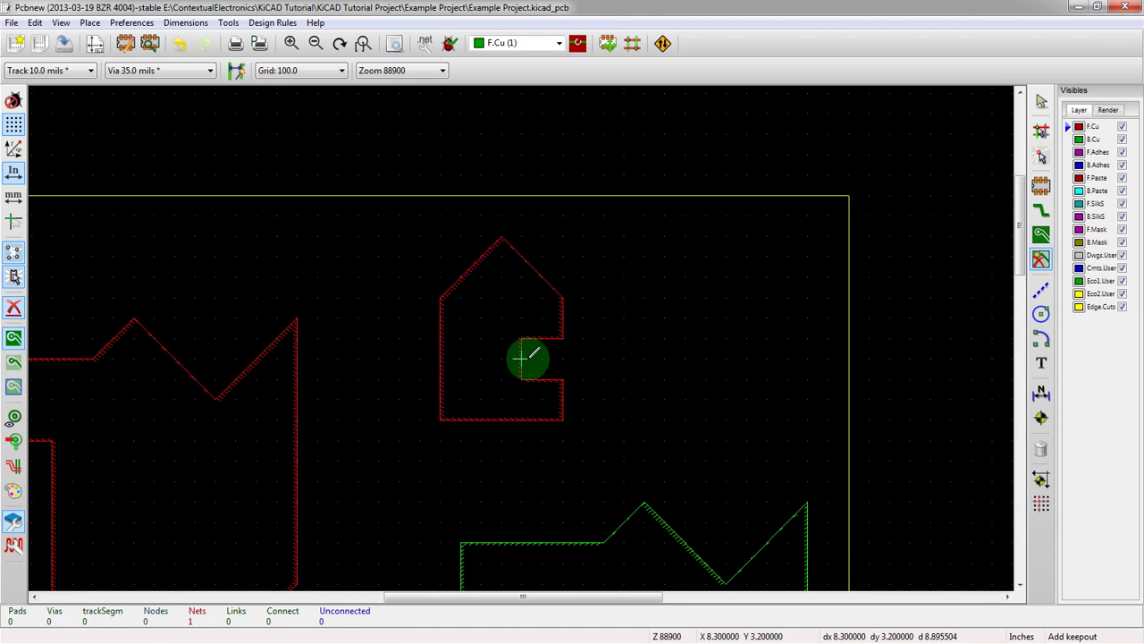
scroll(593, 370, up, 2)
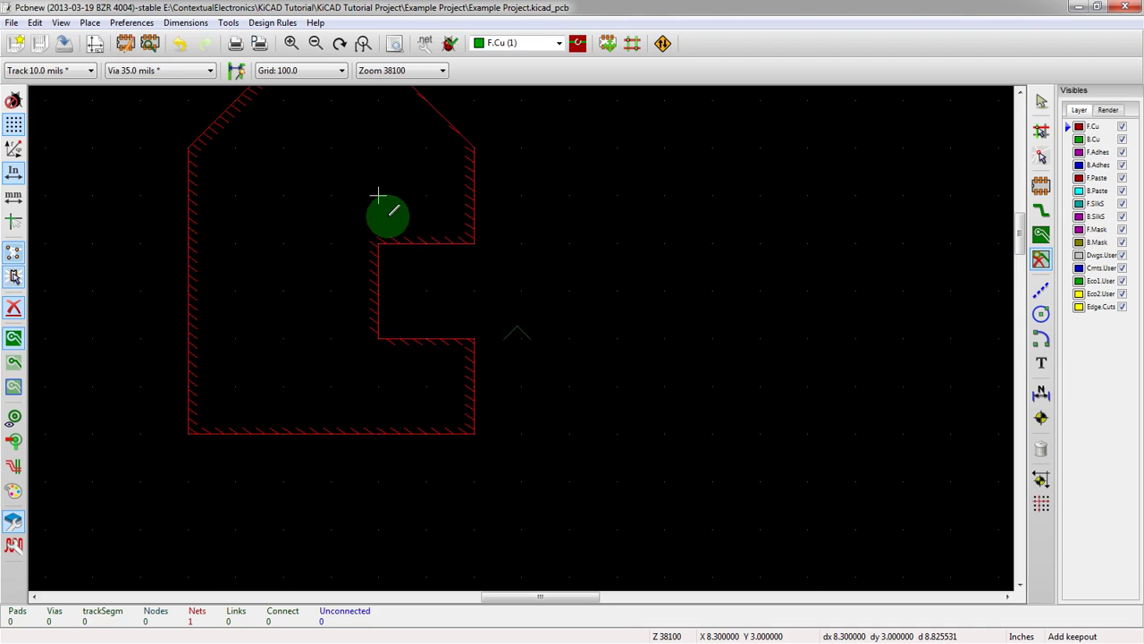
scroll(378, 196, down, 2)
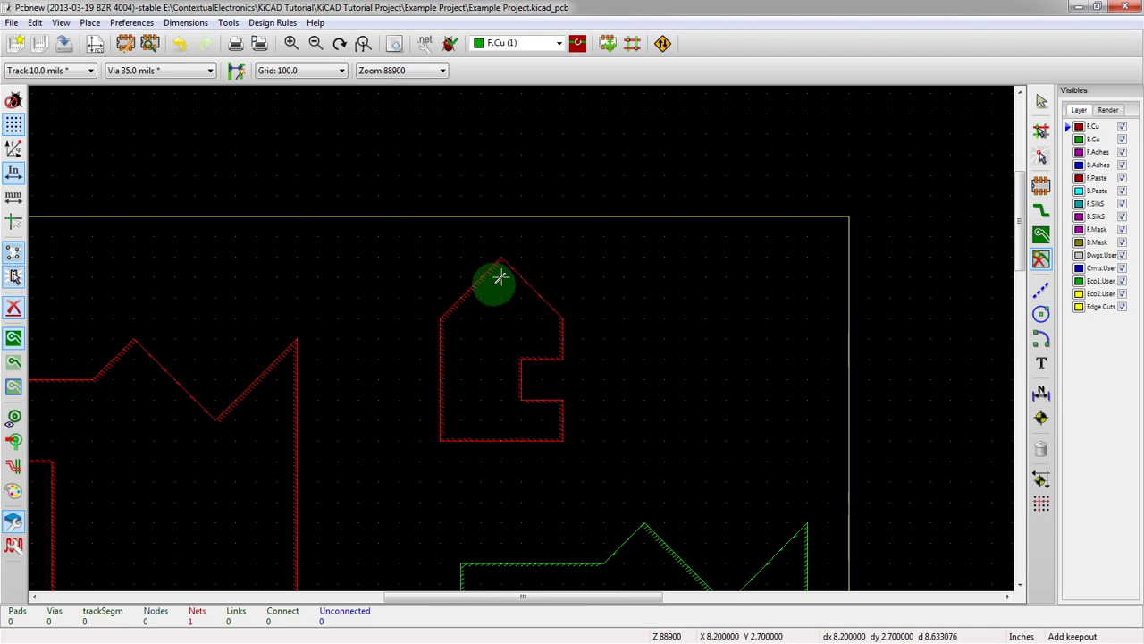
- Set the grid to 2.0 mils (0.0508 mm)
scroll(463, 275, up, 2)
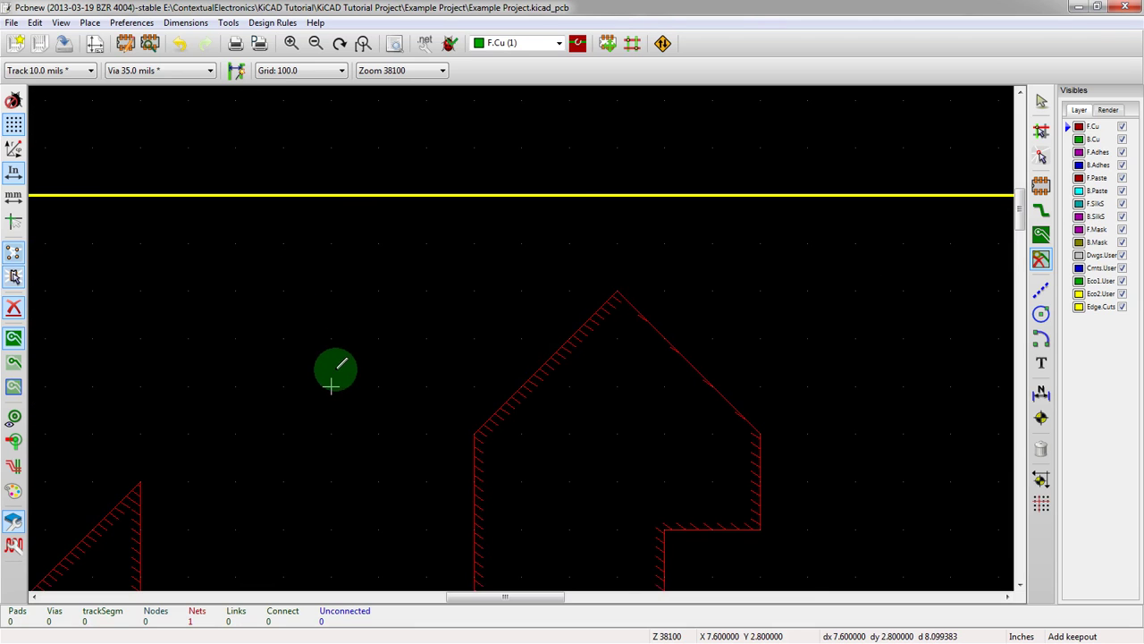
right_click(377, 386)
mouse_move(481, 362)
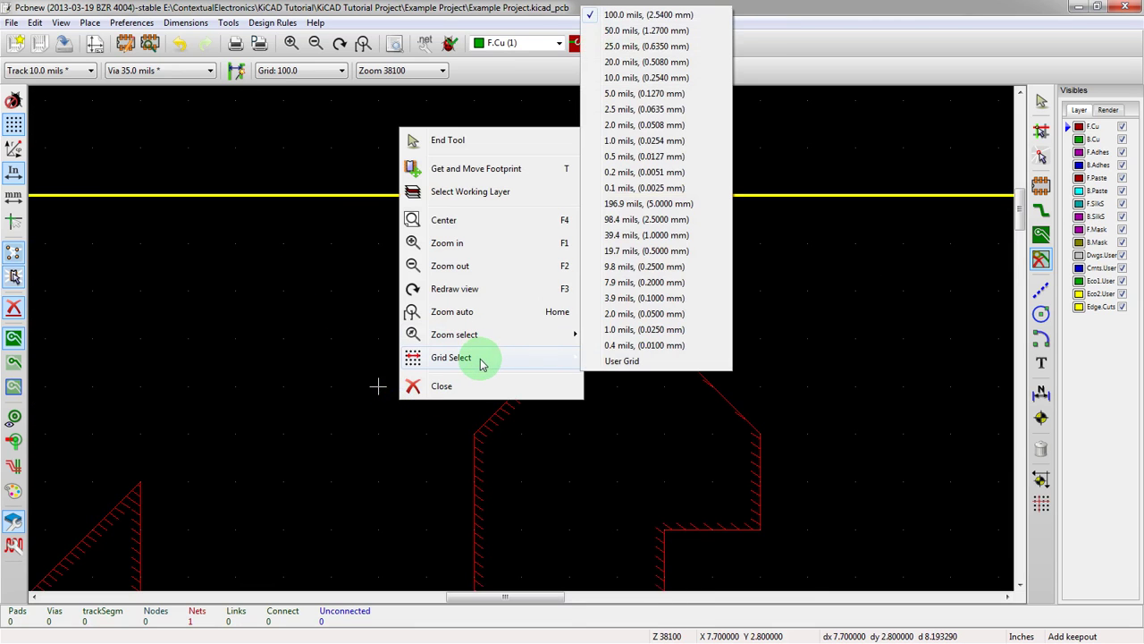
click(656, 130)
scroll(537, 429, down, 2)
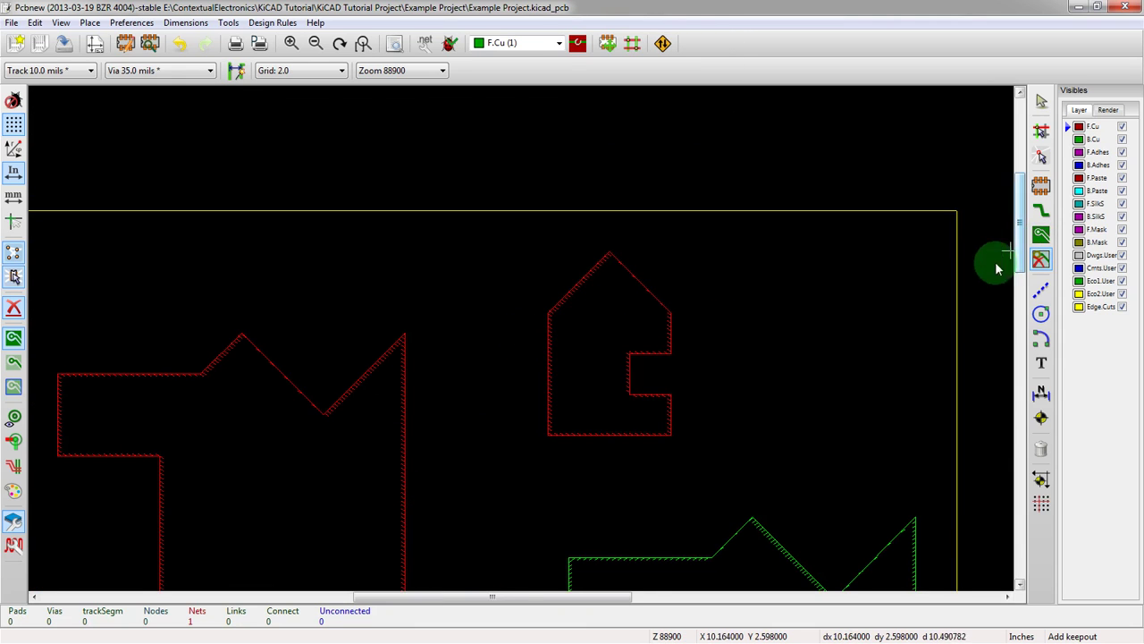
- Start a cutout area inward from the house-shaped keepout's left edge, with its first sides about 0.17 in wide and 0.28 in tall
right_click(547, 362)
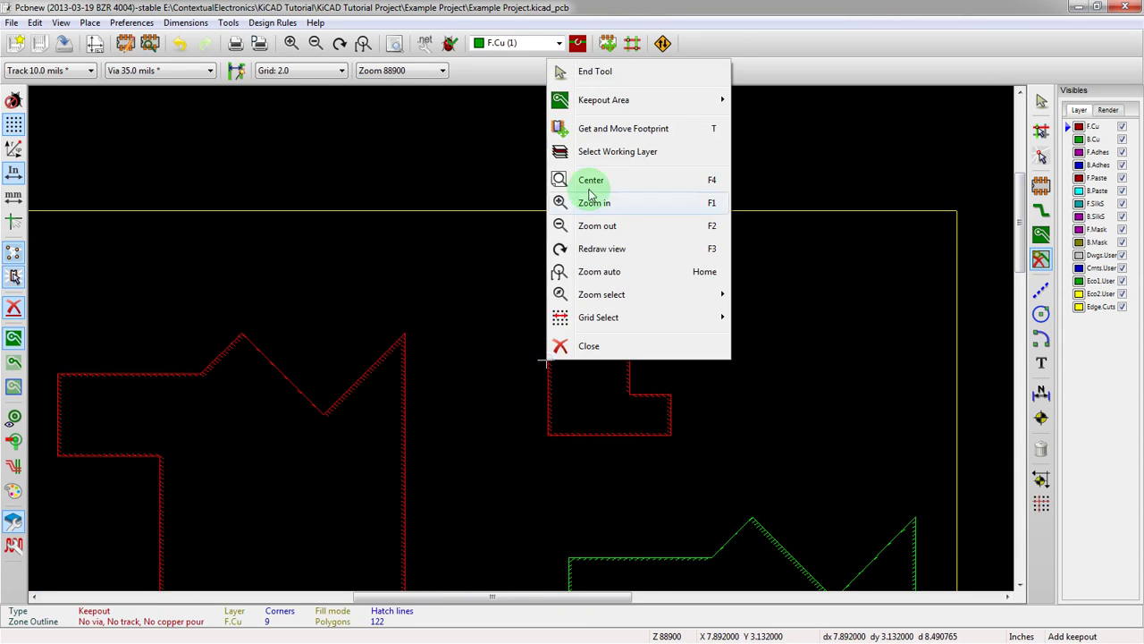
mouse_move(617, 100)
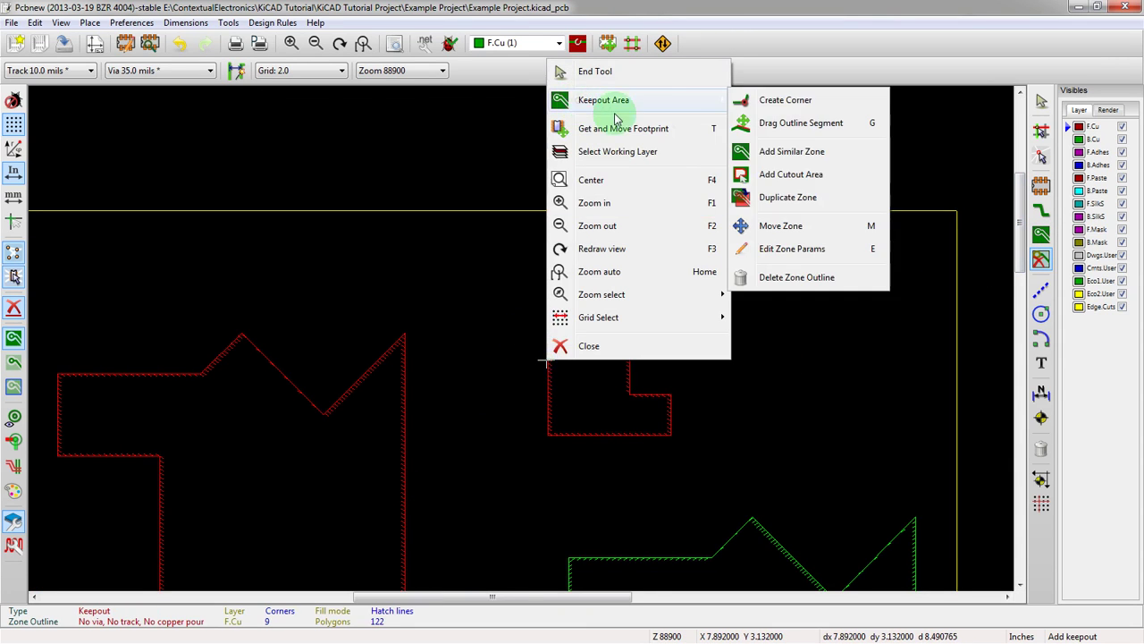
click(760, 179)
scroll(543, 358, up, 5)
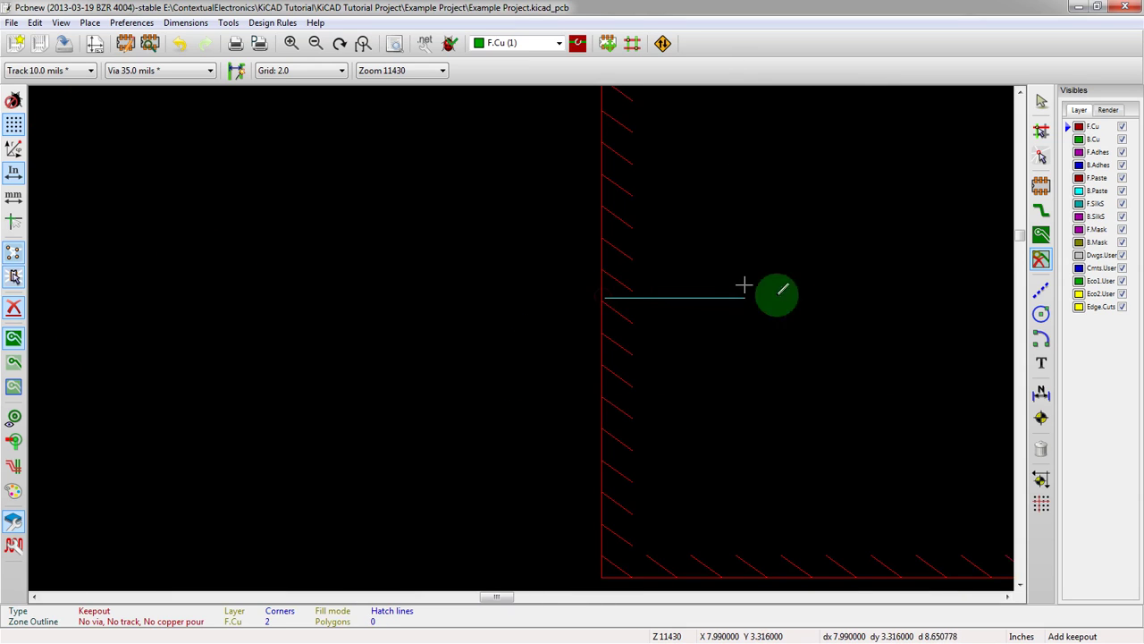
click(863, 298)
scroll(864, 299, down, 4)
click(532, 267)
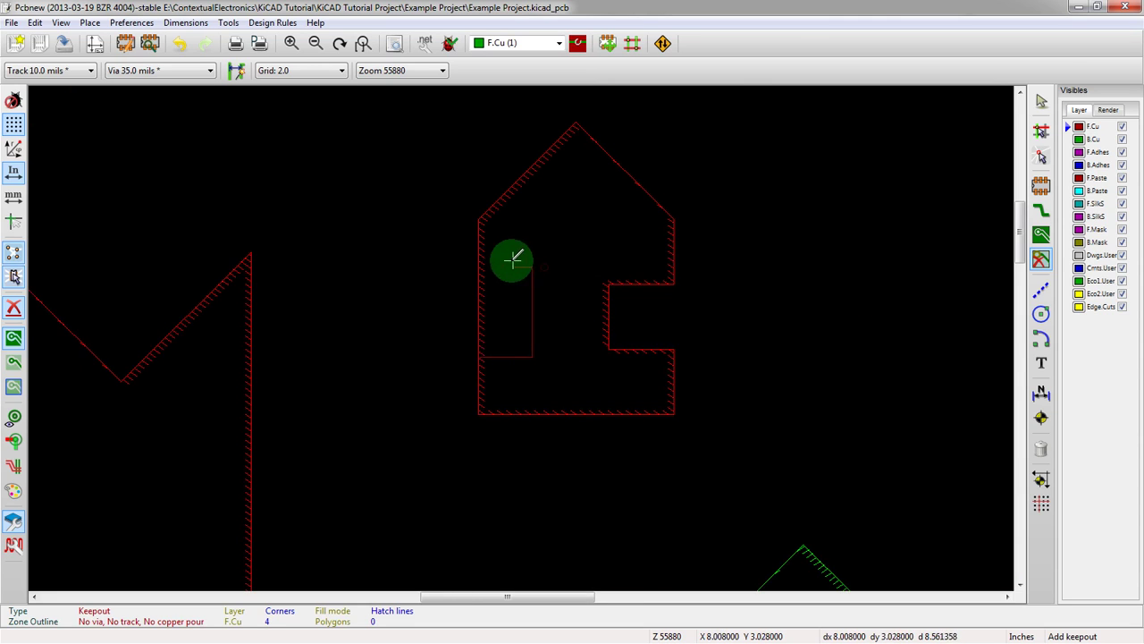
- Give the cutout an irregular, hooked upper edge that runs back to the keepout's left edge, and close its outline
scroll(483, 265, up, 4)
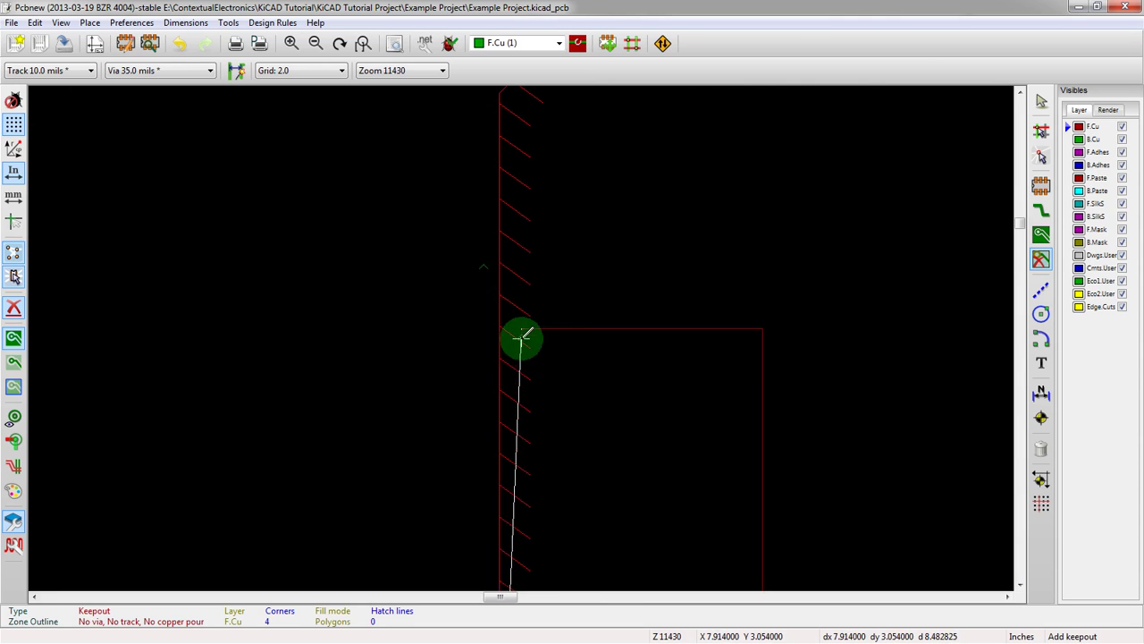
click(620, 266)
click(619, 307)
click(662, 340)
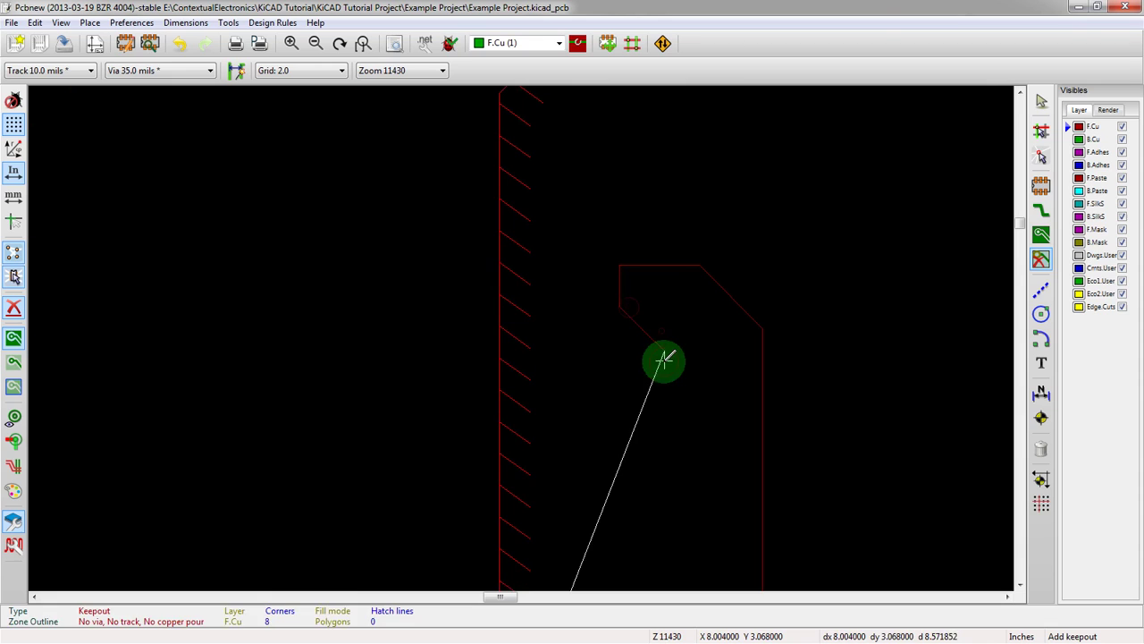
click(662, 377)
click(665, 385)
click(641, 385)
click(621, 404)
click(576, 404)
click(576, 308)
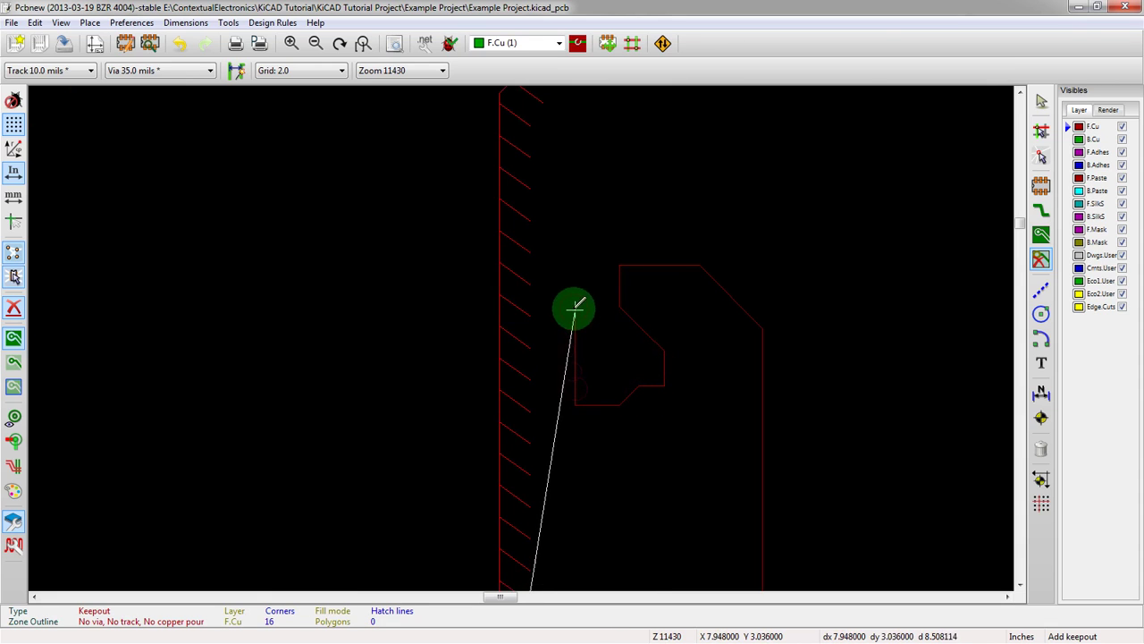
click(572, 303)
click(561, 299)
click(536, 300)
click(531, 298)
click(521, 293)
click(514, 286)
click(508, 277)
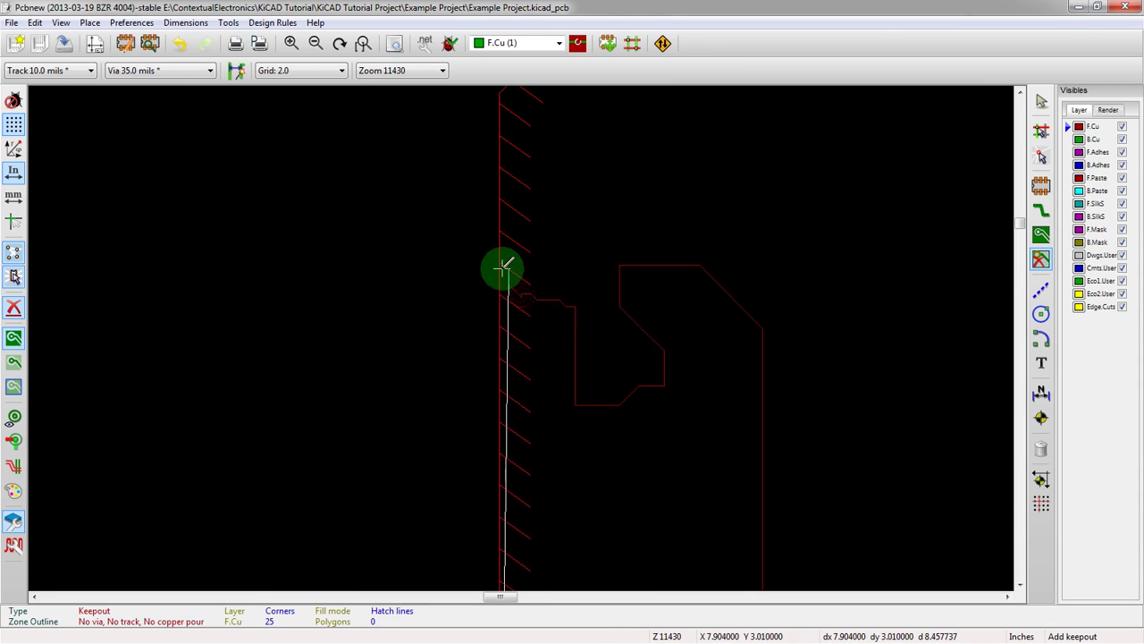
click(504, 280)
scroll(517, 340, down, 5)
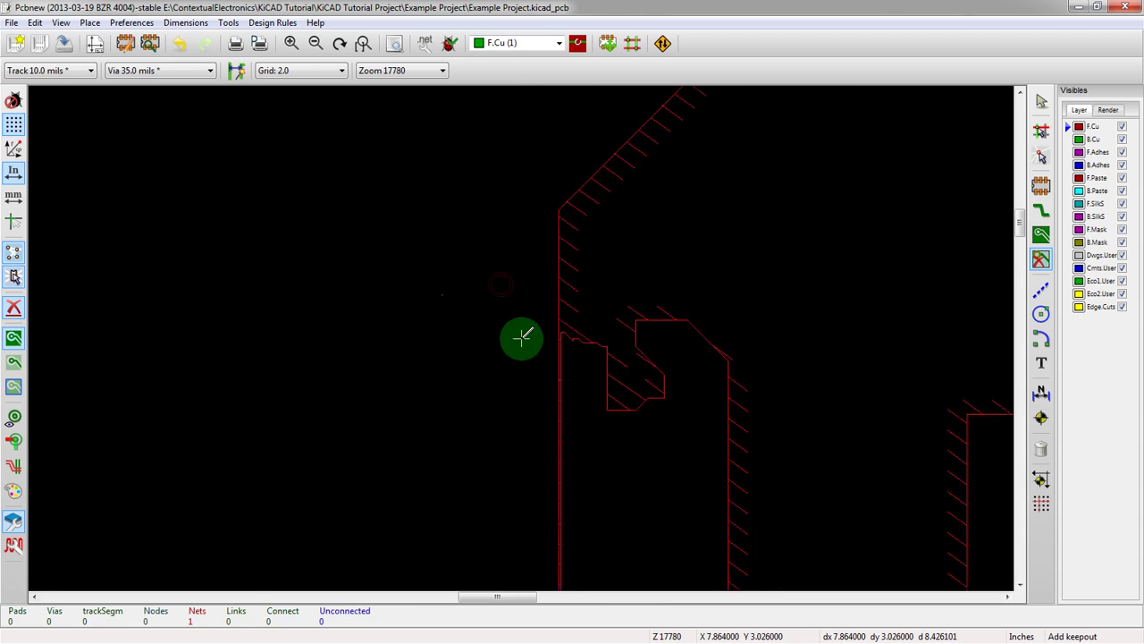
scroll(528, 349, up, 4)
scroll(518, 337, down, 2)
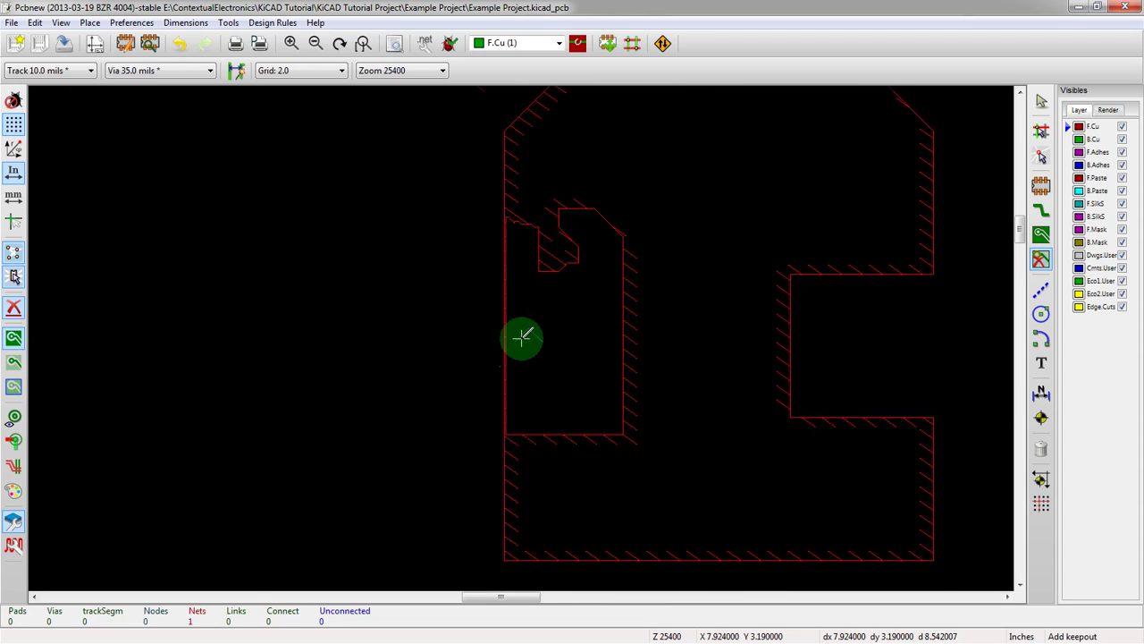
scroll(528, 336, down, 1)
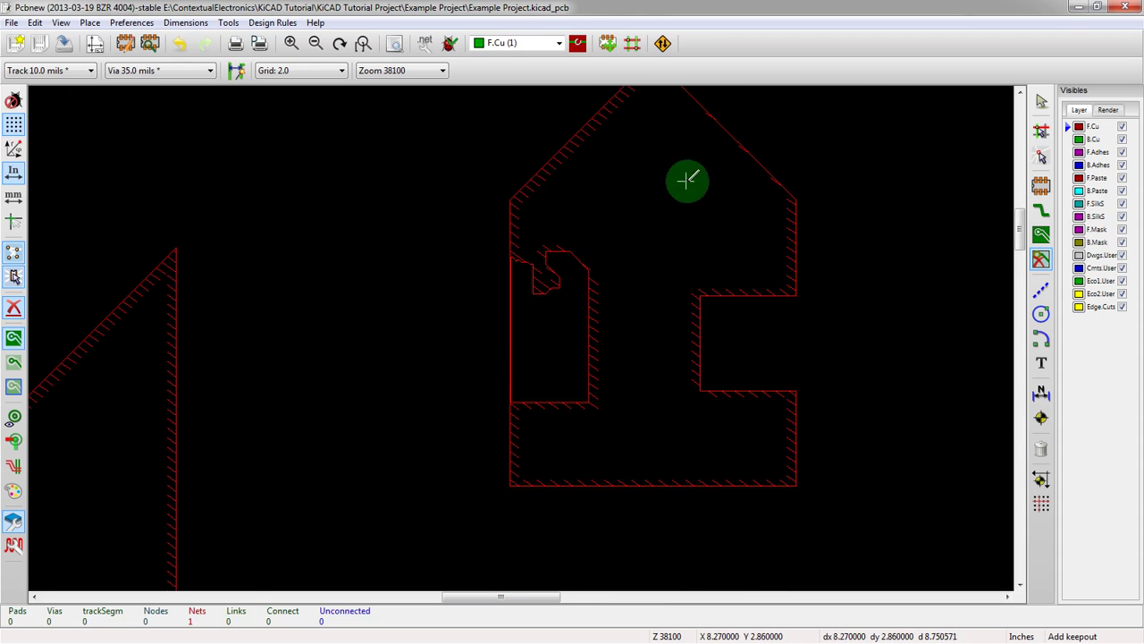
scroll(682, 177, up, 1)
scroll(409, 447, down, 3)
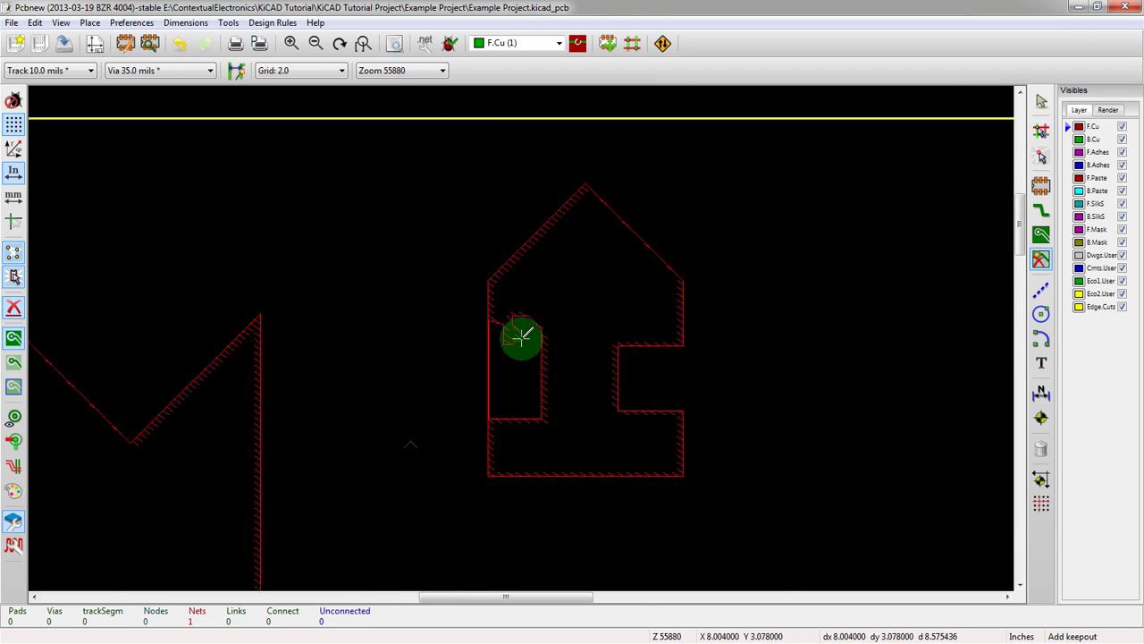
scroll(557, 324, up, 1)
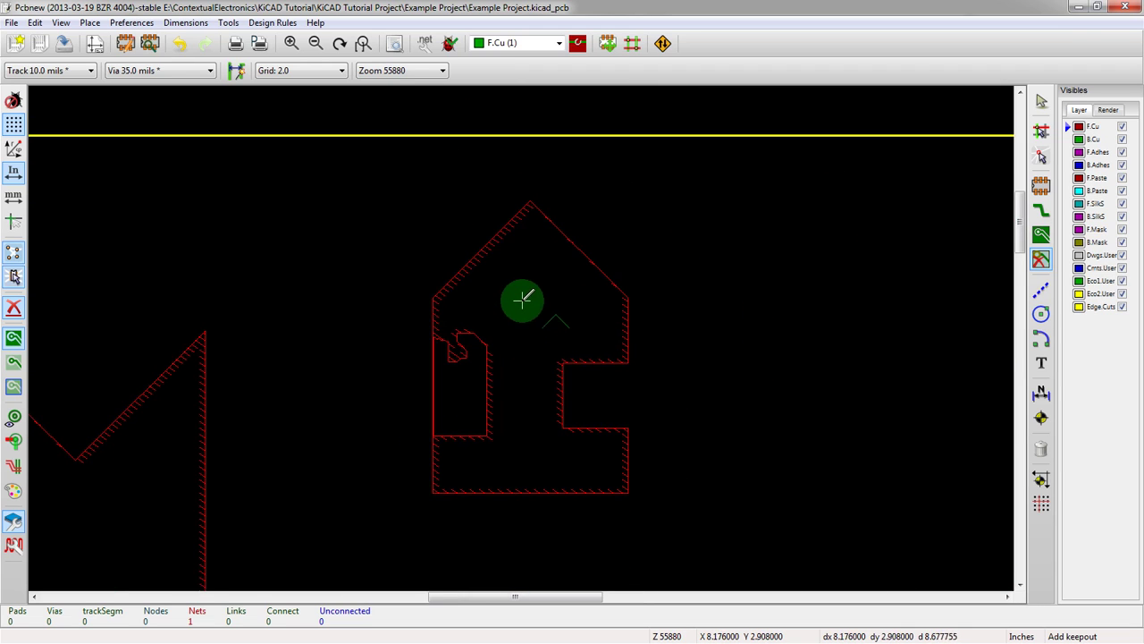
- Review the zone editing commands and the Keepout Area Properties of the house-shaped keepout, leaving its settings as they are
right_click(527, 284)
key(Escape)
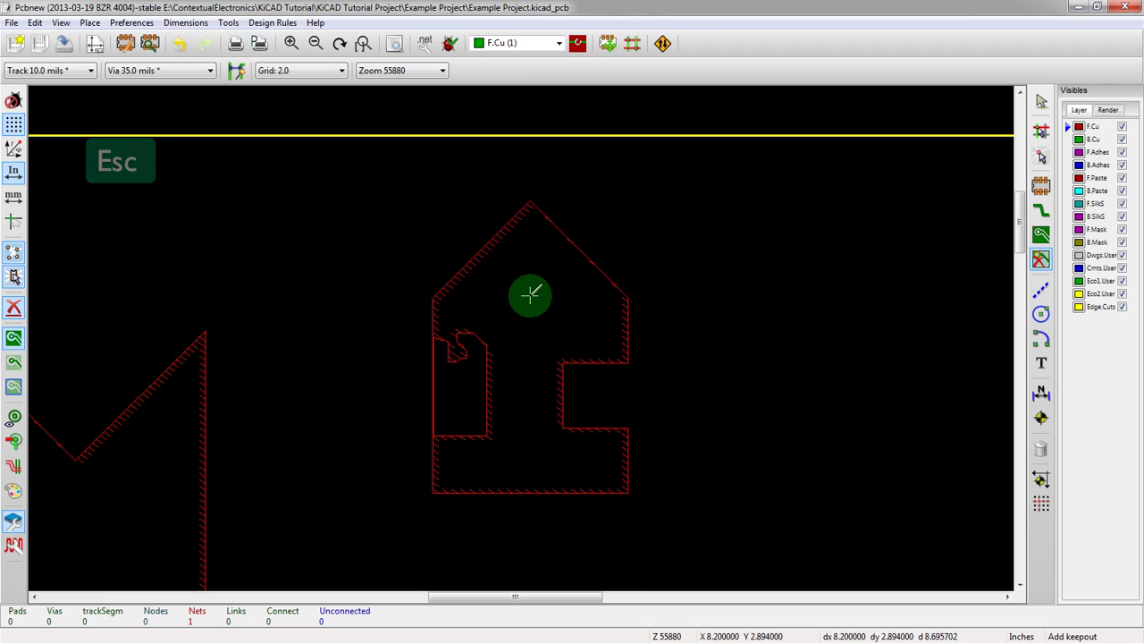
right_click(611, 280)
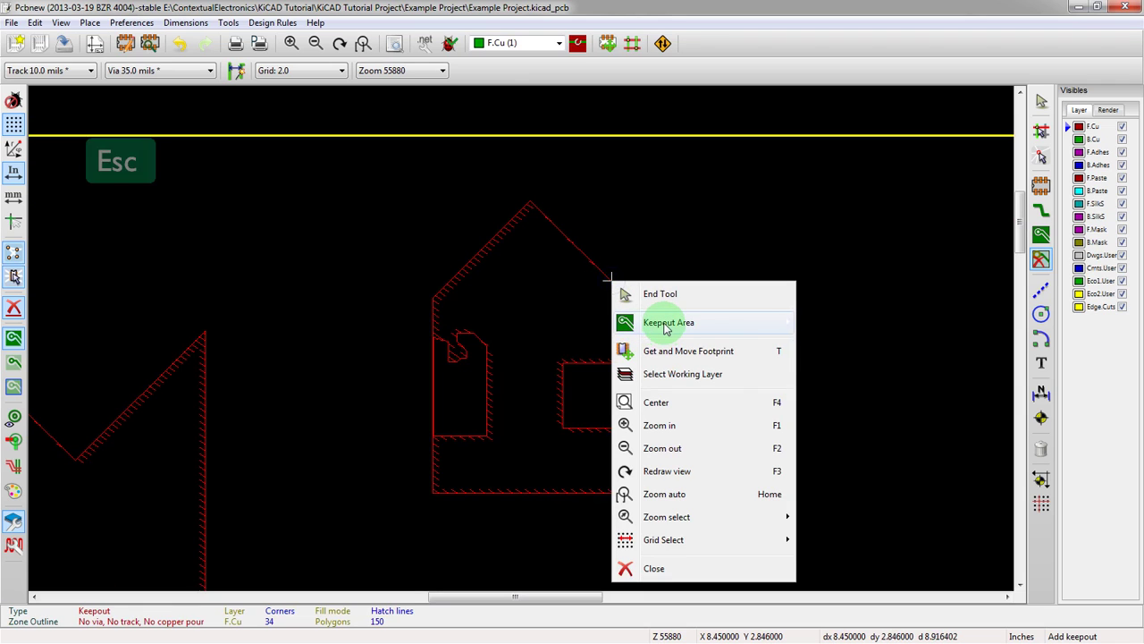
mouse_move(666, 327)
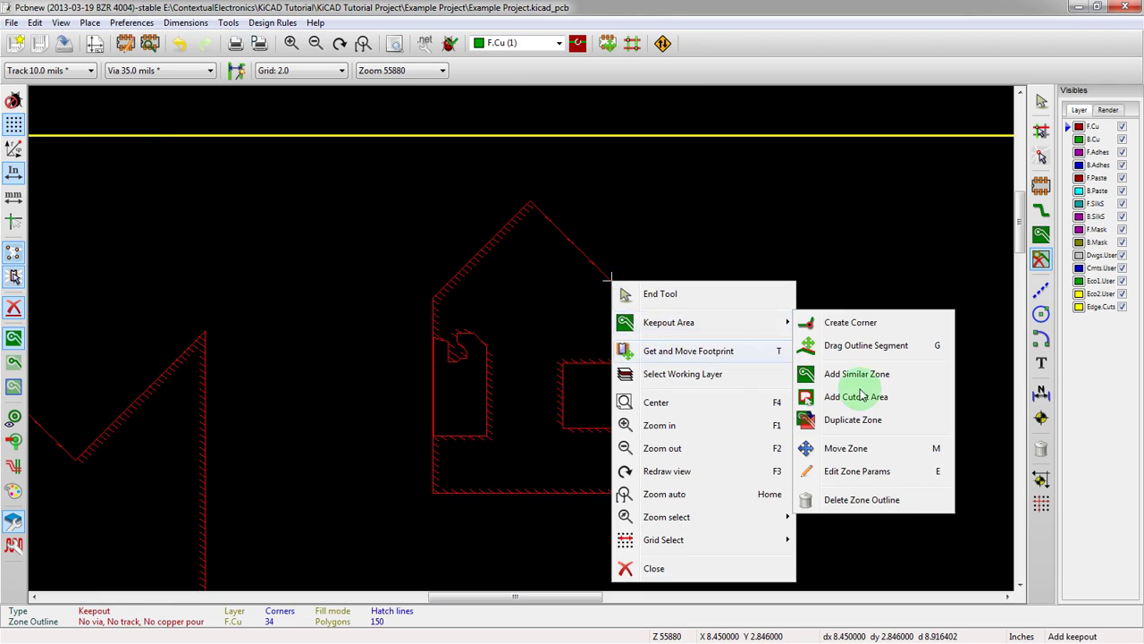
key(Escape)
double_click(477, 234)
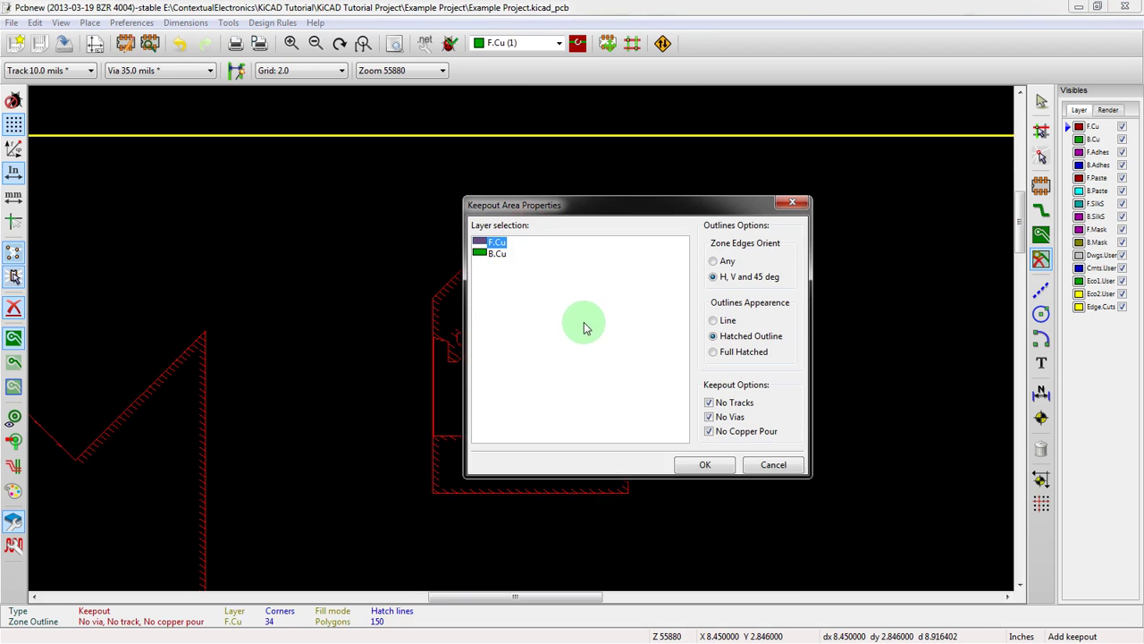
key(Escape)
key(e)
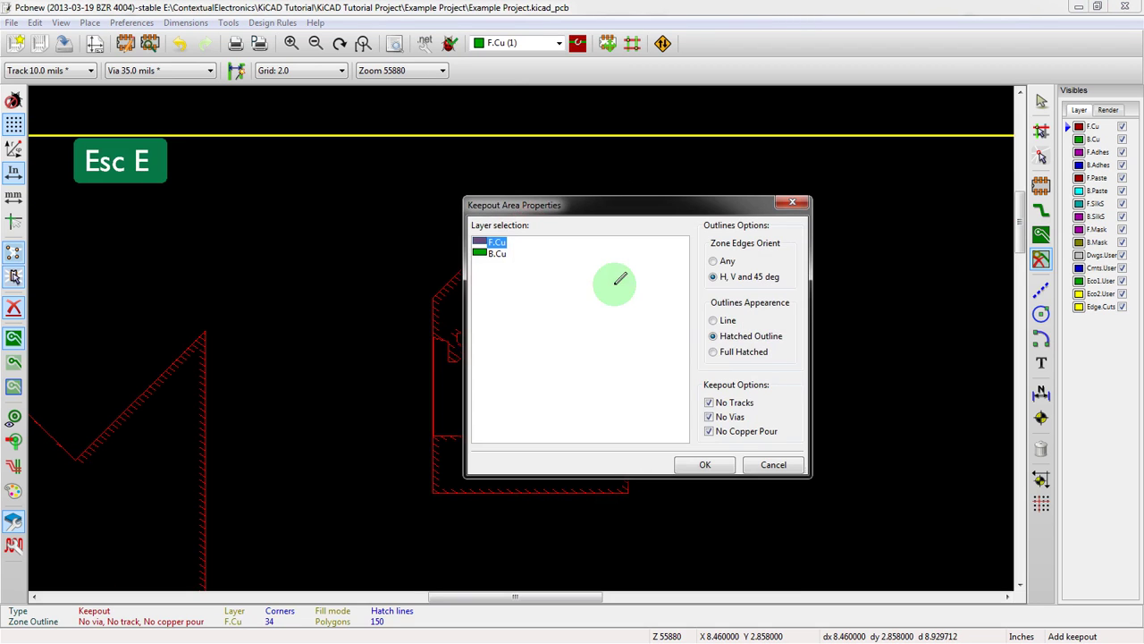
click(769, 462)
- Start a copper zone on F.Cu with no net near the board's upper-left corner, accepting the insulated copper islands
scroll(493, 268, down, 4)
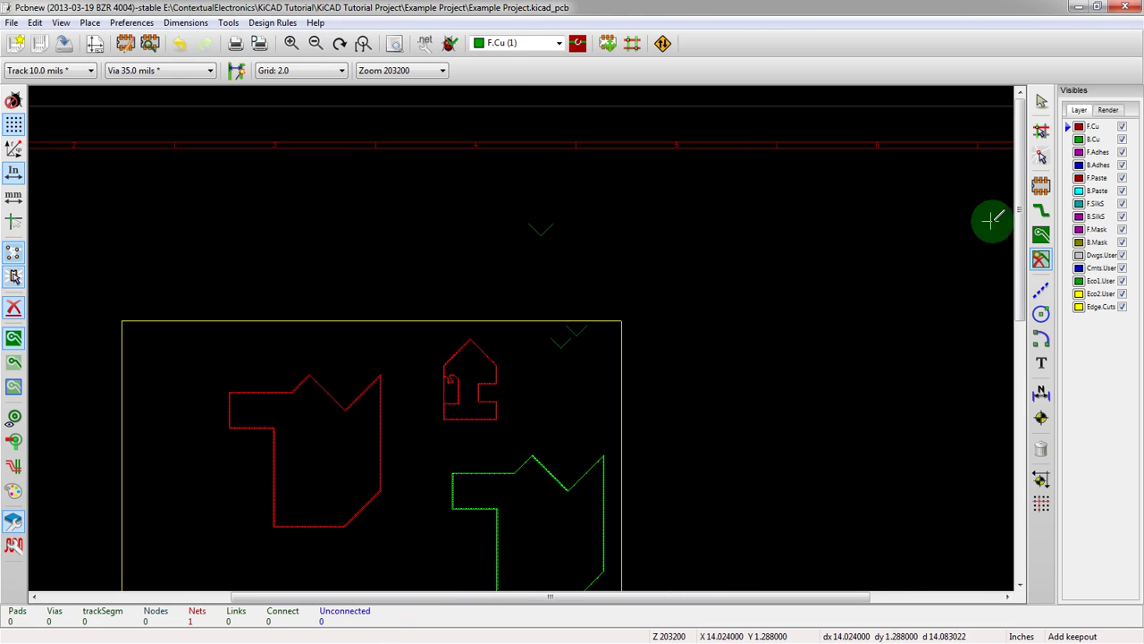
click(1040, 234)
scroll(302, 354, down, 2)
scroll(523, 339, up, 2)
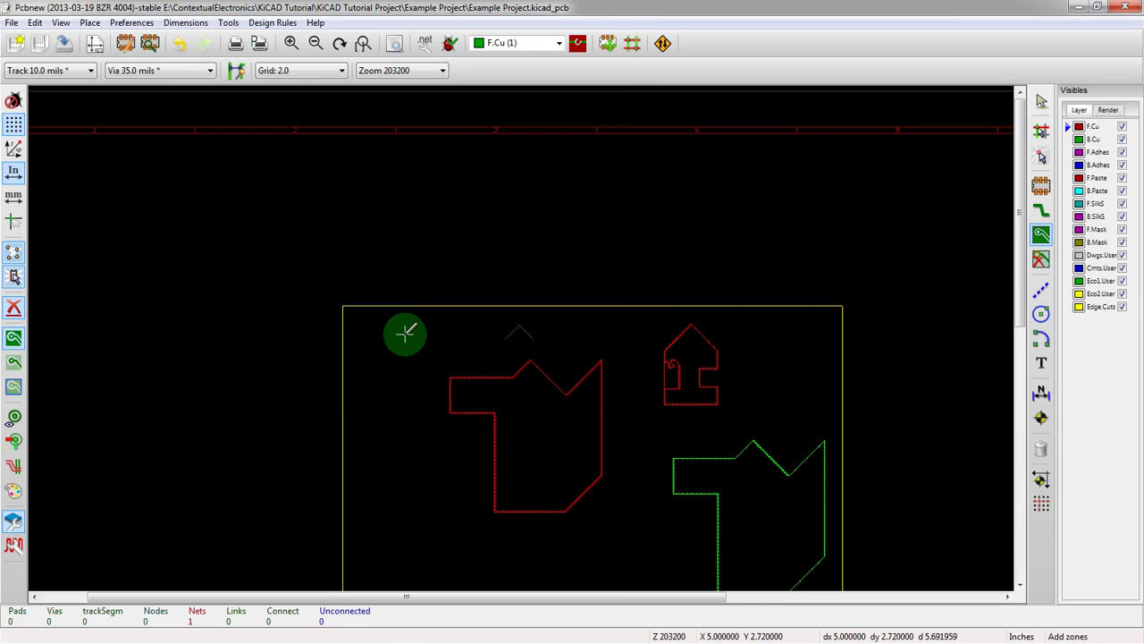
click(402, 332)
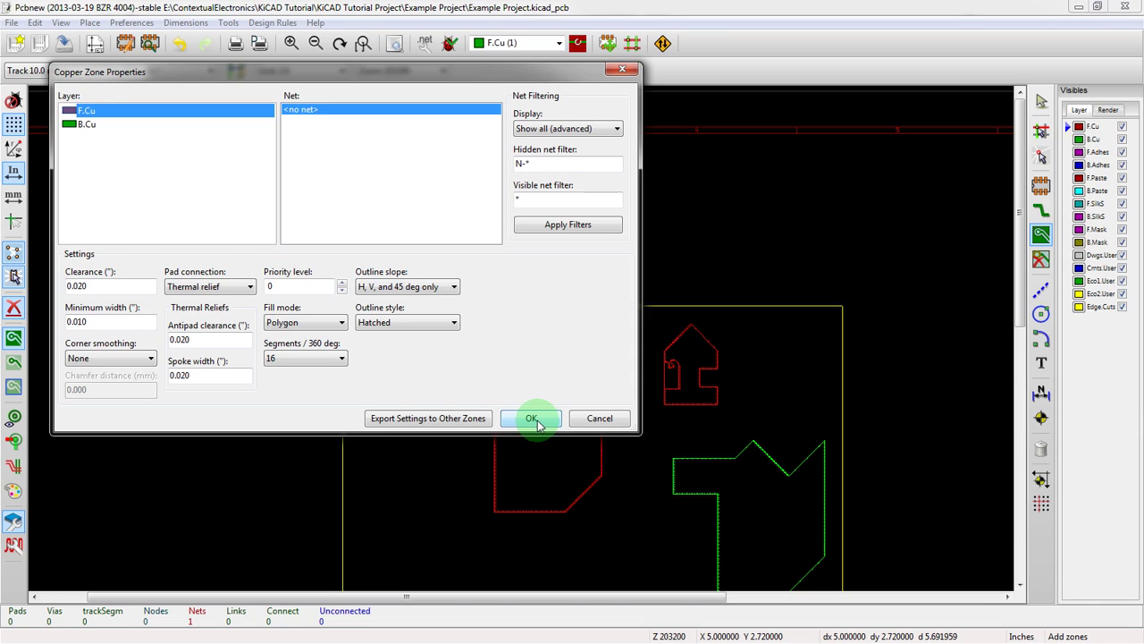
click(539, 425)
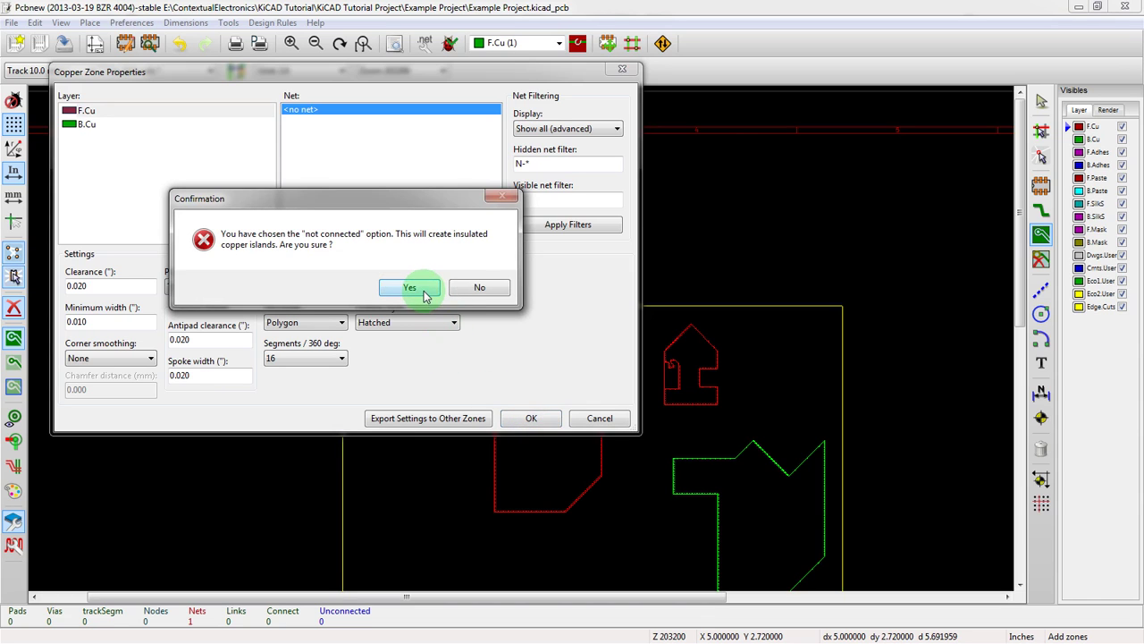
click(409, 288)
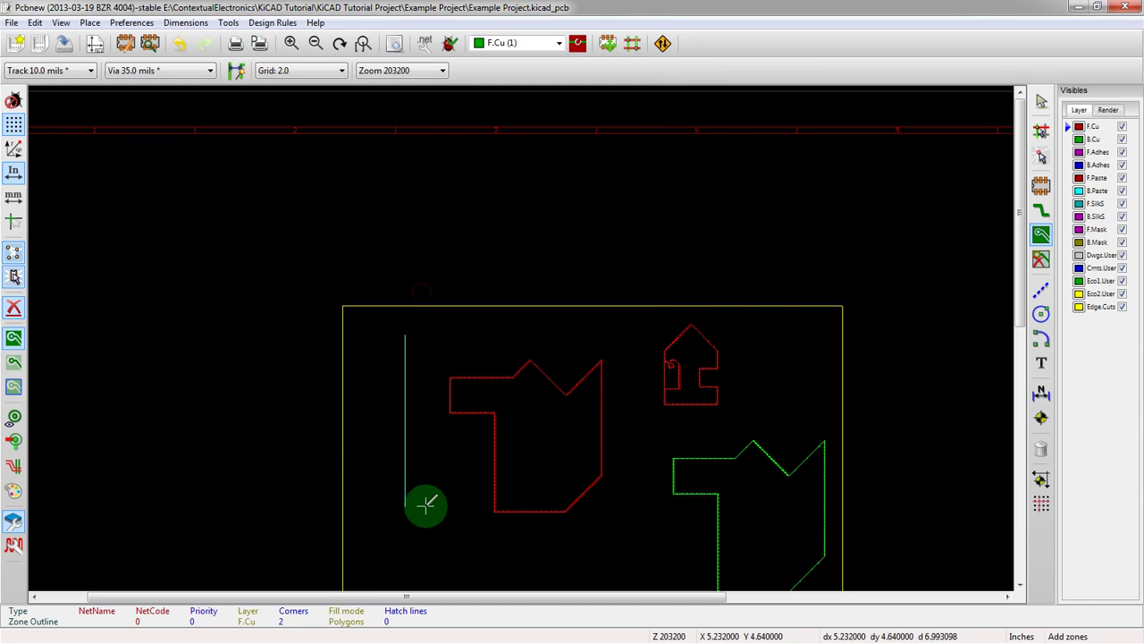
- Outline the copper zone as a stepped shape about 4.2 by 2.7 in enclosing both F.Cu keepouts, and close it
click(420, 547)
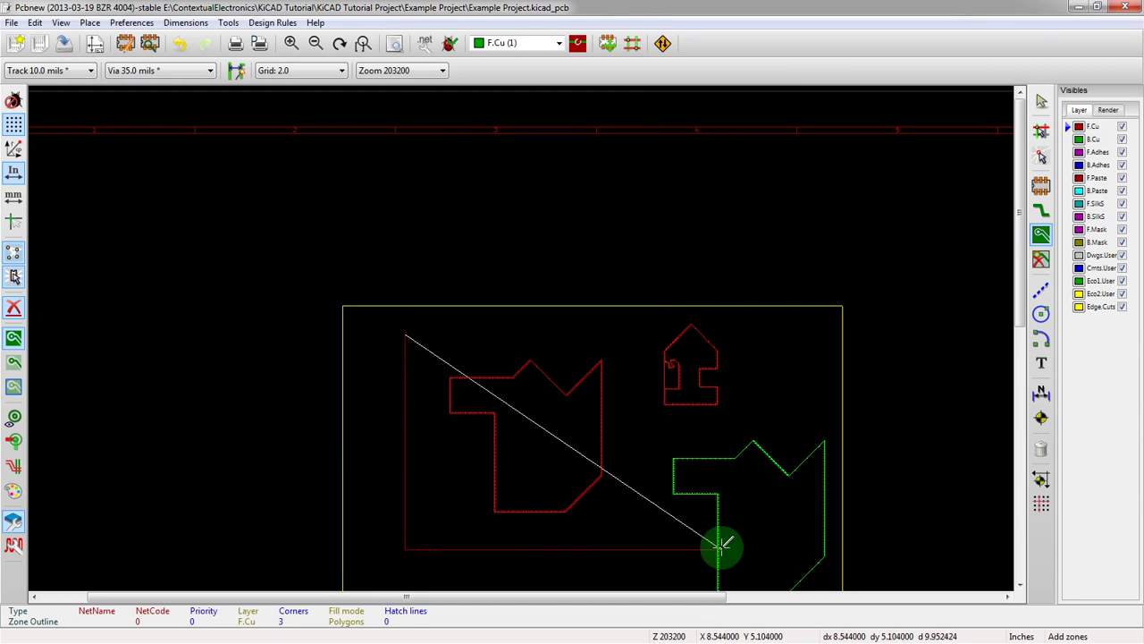
click(664, 547)
click(680, 433)
click(784, 429)
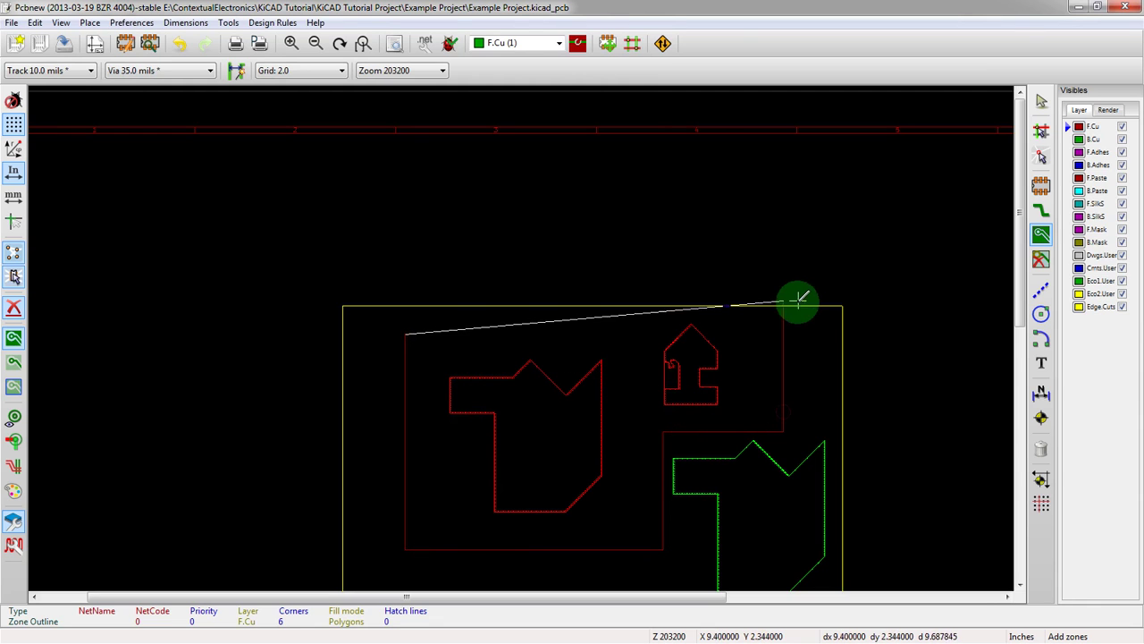
click(794, 309)
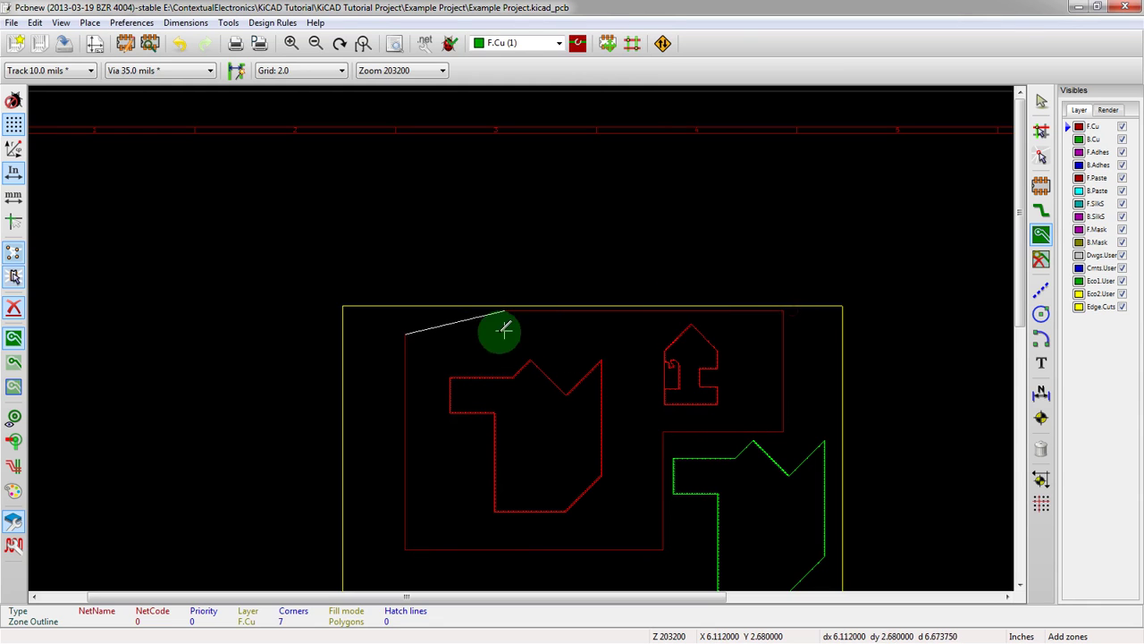
click(407, 322)
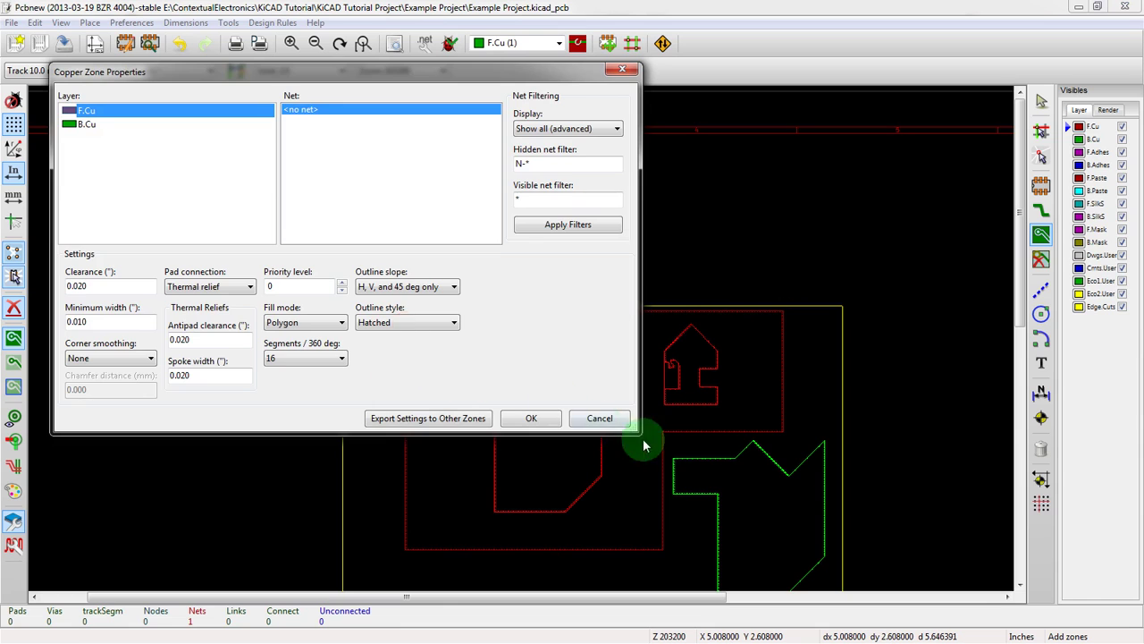
key(Return)
- Fill the new F.Cu copper zone
scroll(345, 331, up, 3)
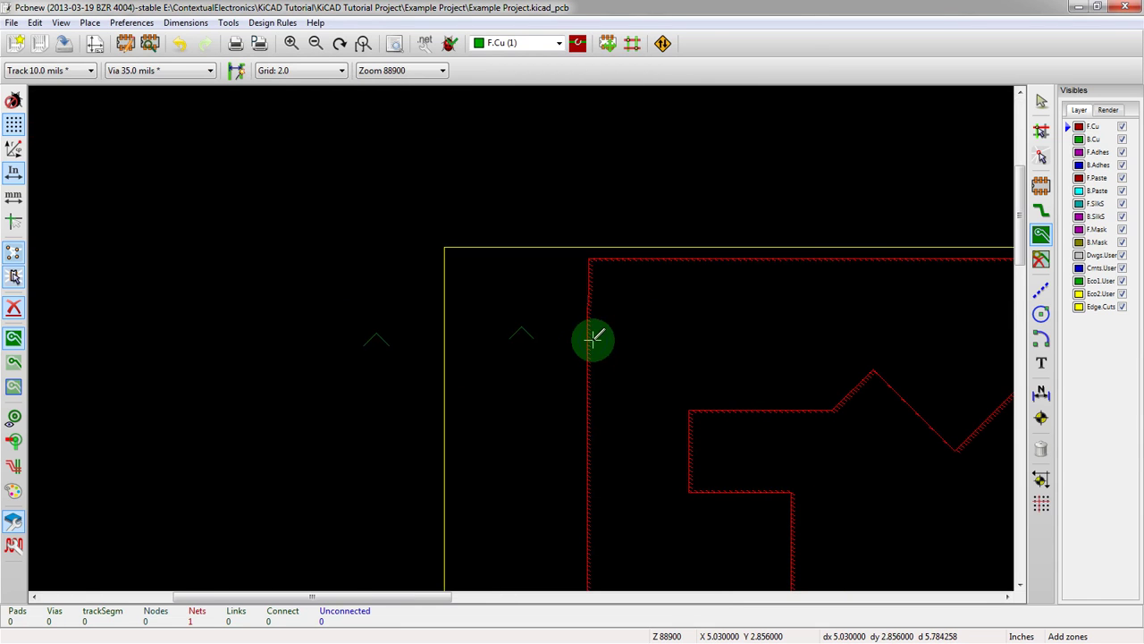
right_click(593, 338)
click(672, 82)
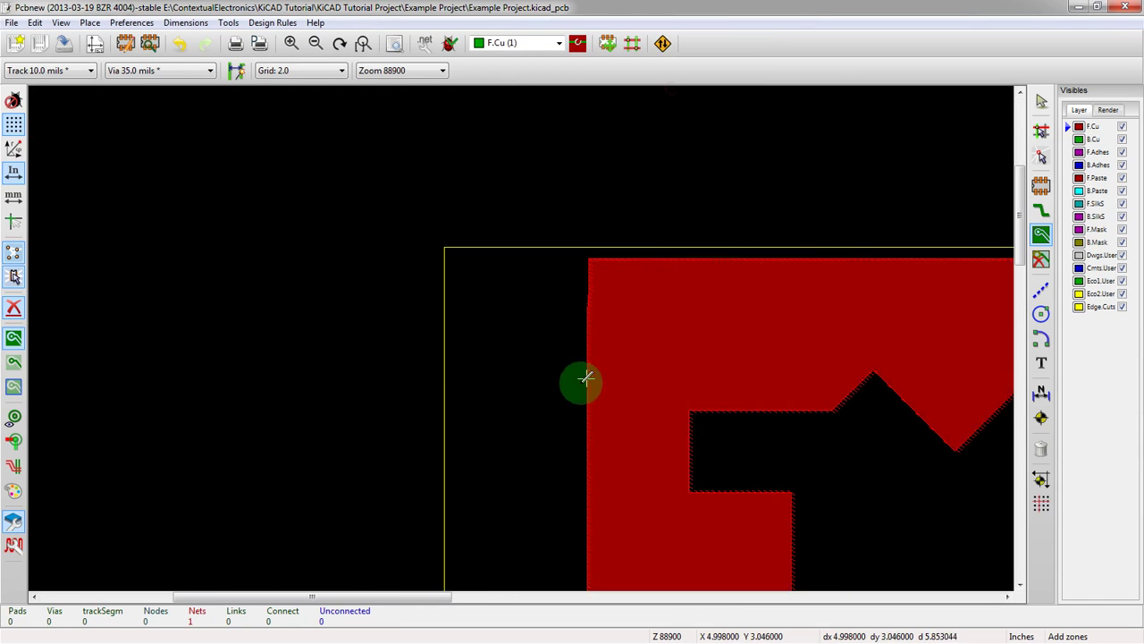
- Examine how the copper fill follows the edges and cutouts of the two F.Cu keepouts
scroll(584, 378, down, 3)
scroll(545, 350, up, 2)
scroll(523, 338, up, 2)
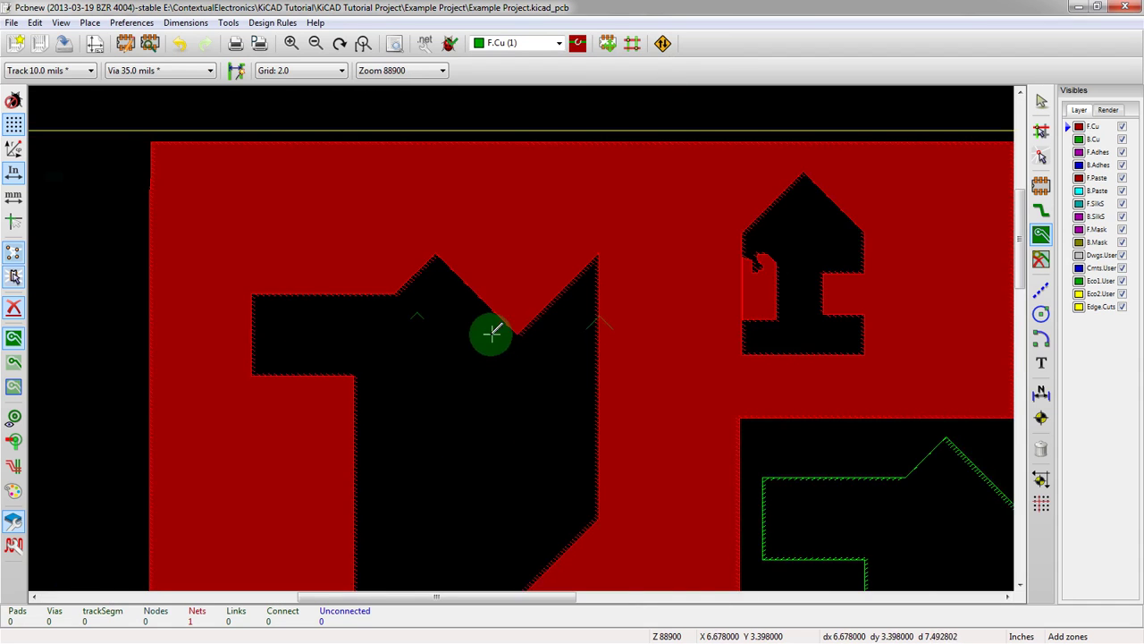
scroll(322, 304, down, 2)
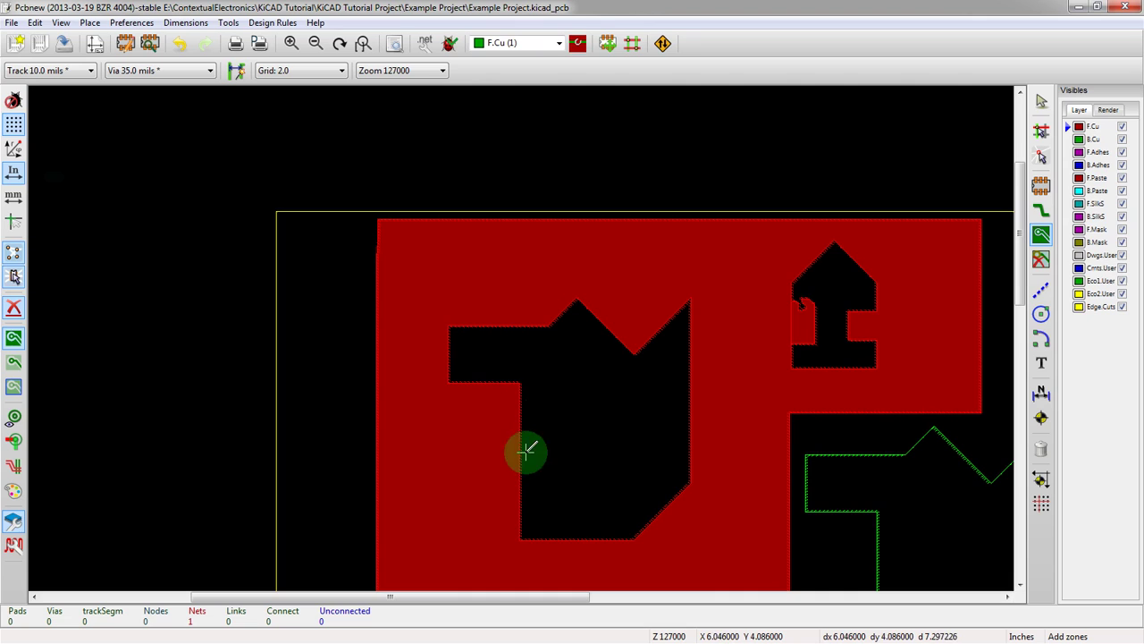
scroll(605, 370, up, 1)
scroll(522, 337, down, 1)
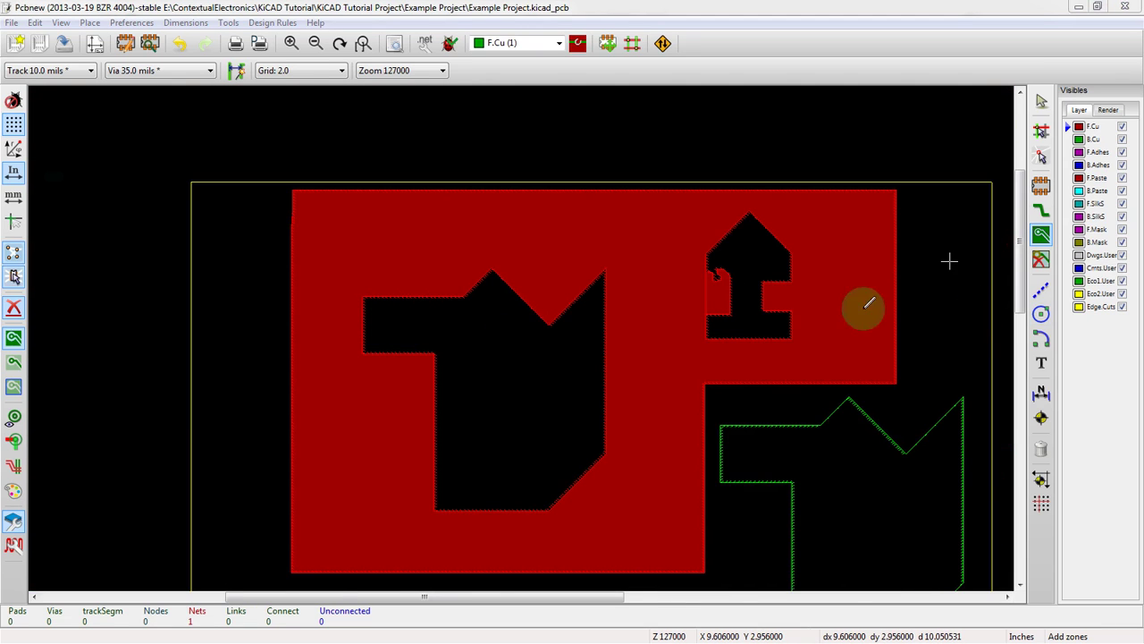
drag(836, 342, 849, 342)
scroll(949, 260, down, 1)
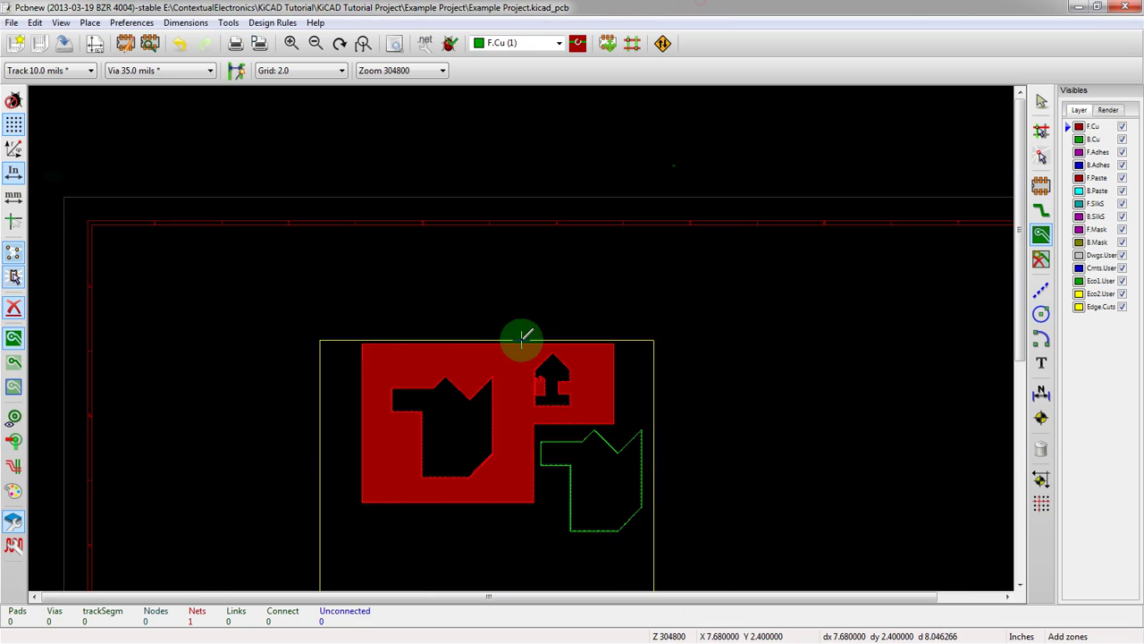
scroll(524, 409, up, 1)
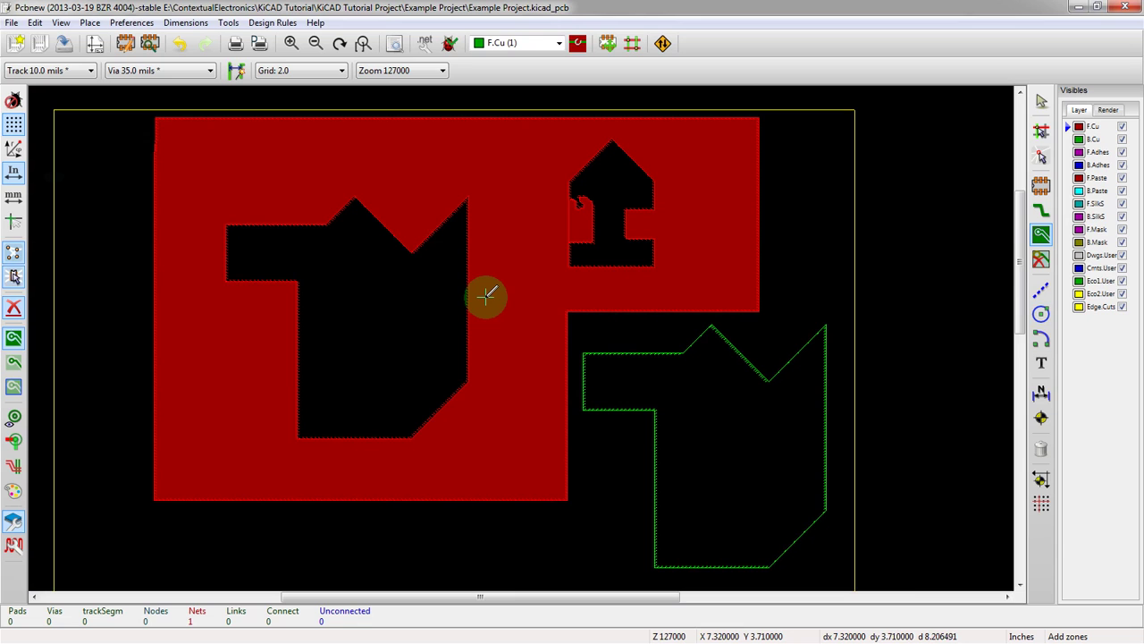
scroll(486, 269, up, 1)
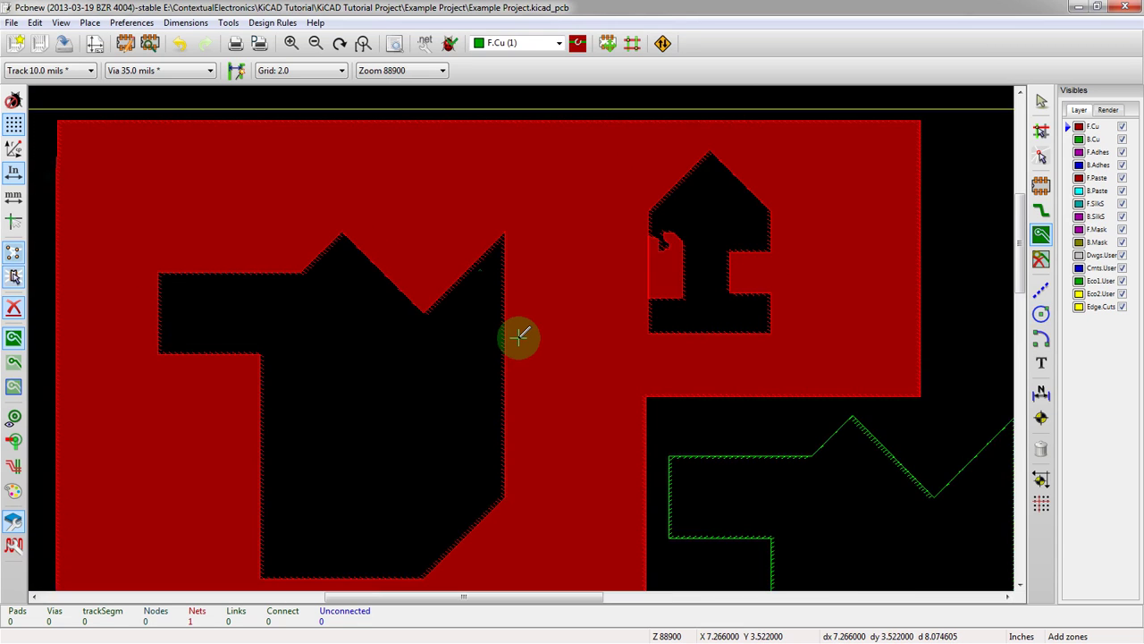
scroll(520, 335, up, 1)
scroll(520, 336, down, 2)
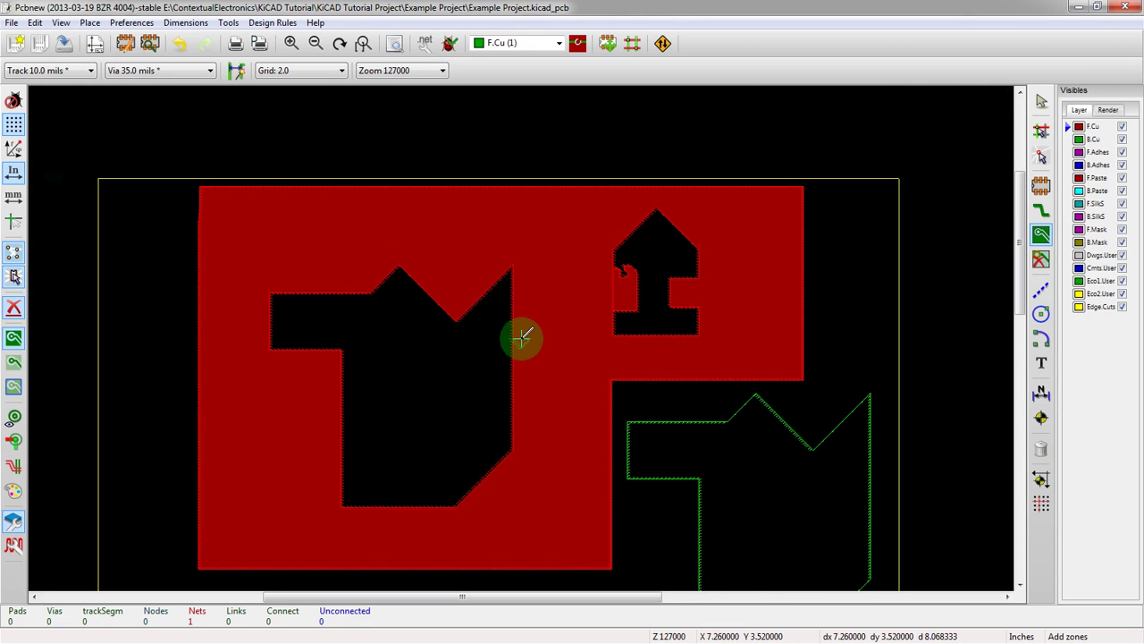